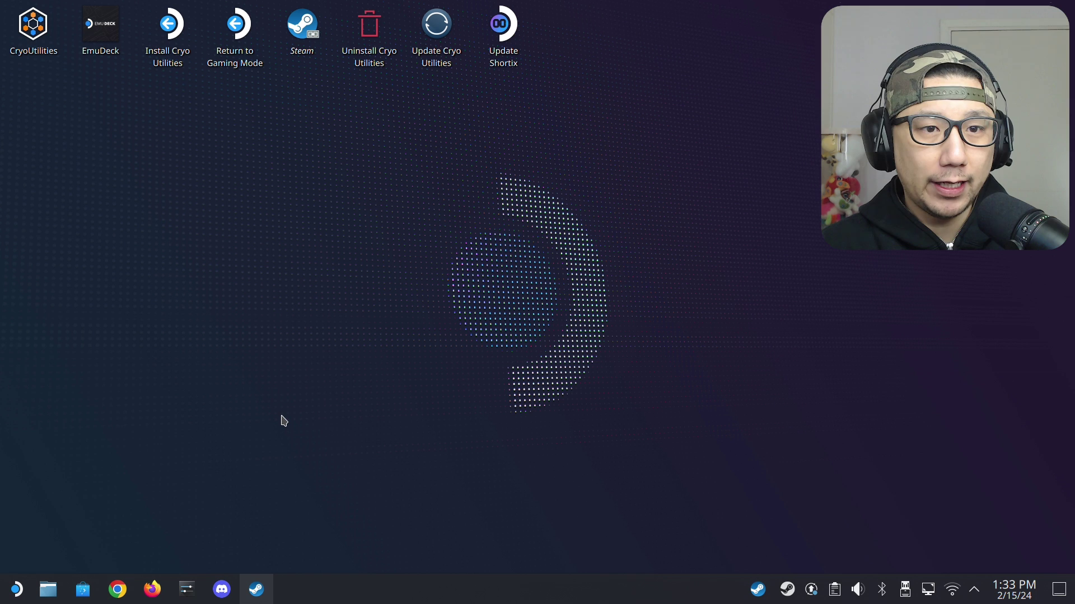
Open the Dolphin file manager and check that hidden files are set to be shown.
left_click(50, 598)
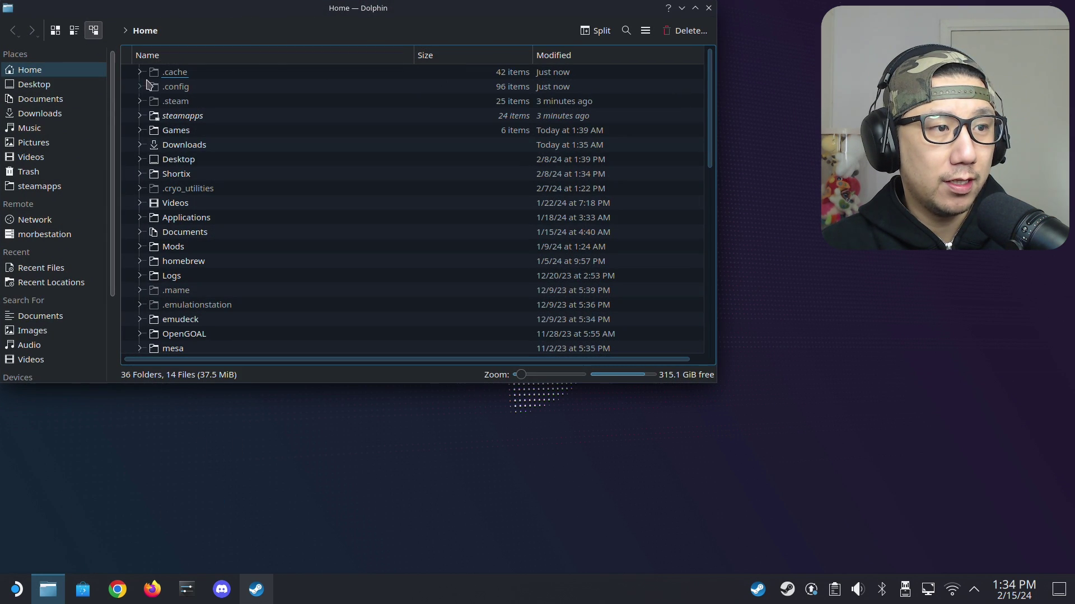
left_click(646, 33)
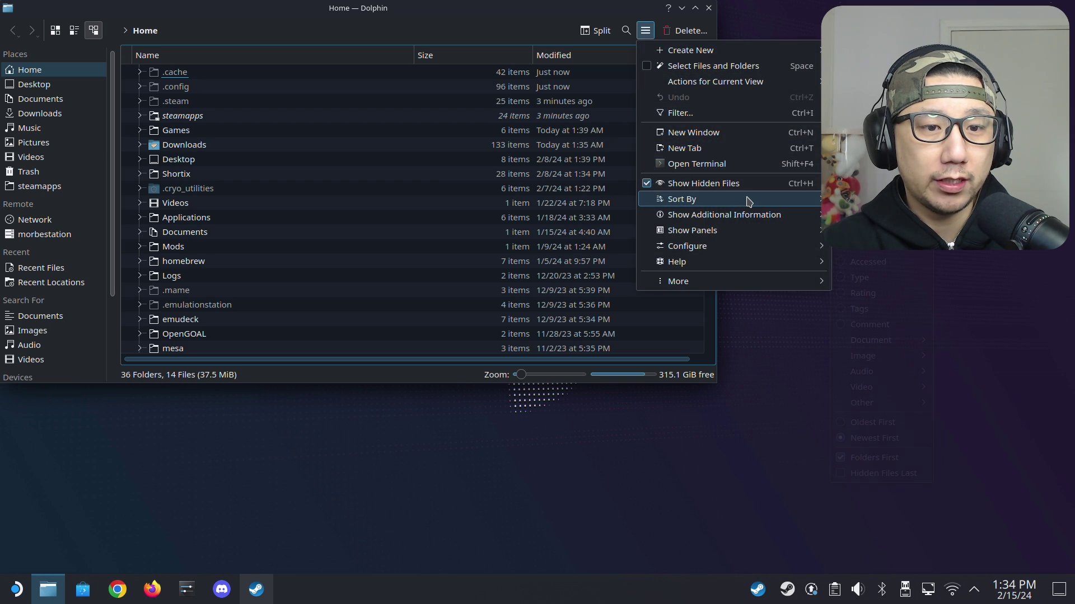
left_click(315, 165)
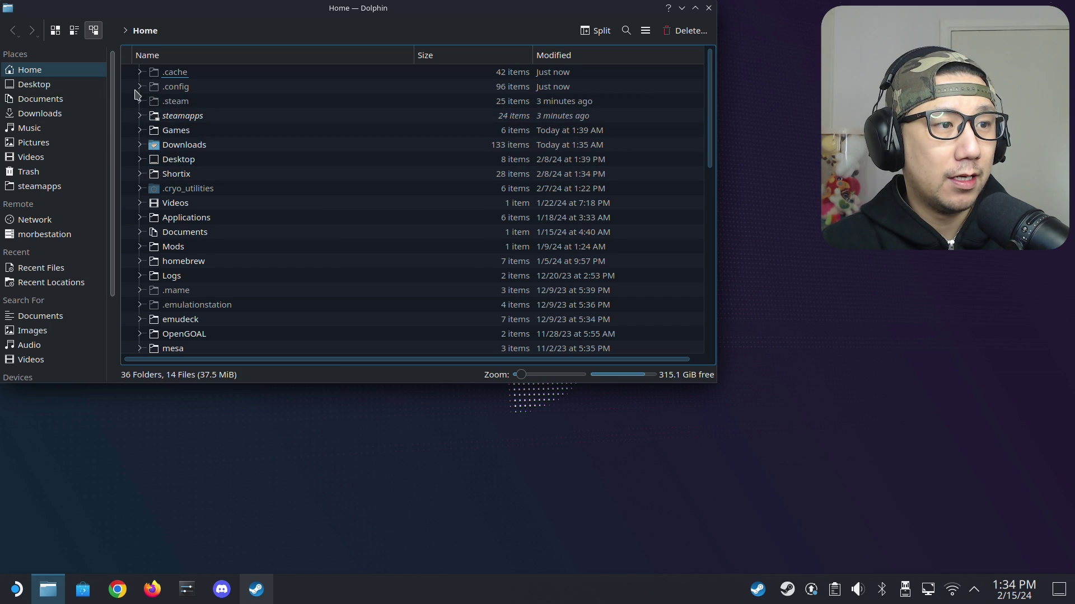
Browse from the home folder to .steam/steam/steamapps/common to view the installed Steam game folders.
double_click(168, 102)
double_click(175, 74)
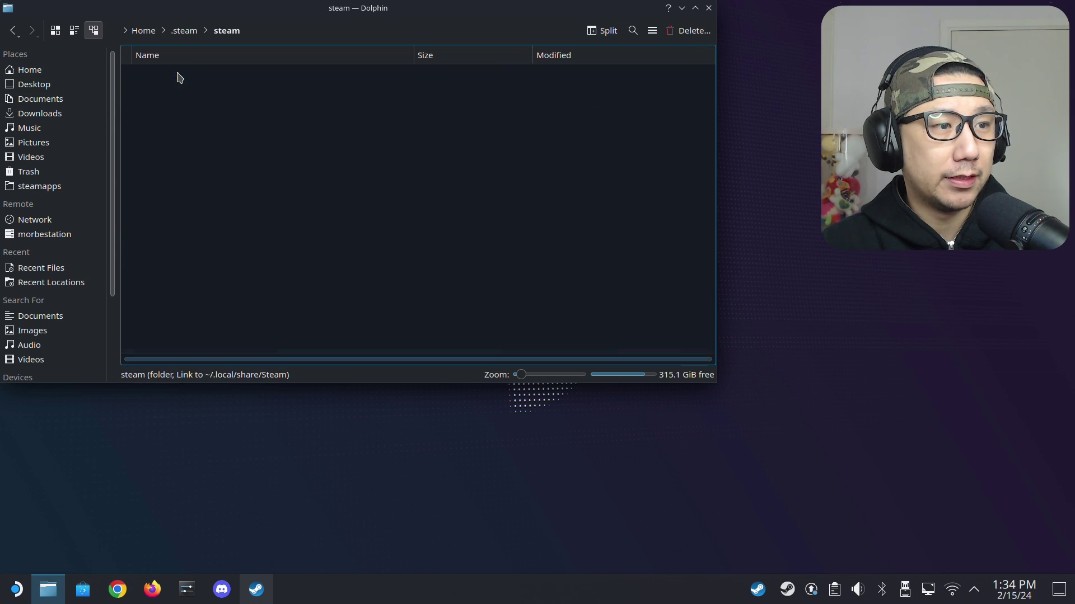
scroll(211, 237, "down", 3)
scroll(224, 239, "up", 3)
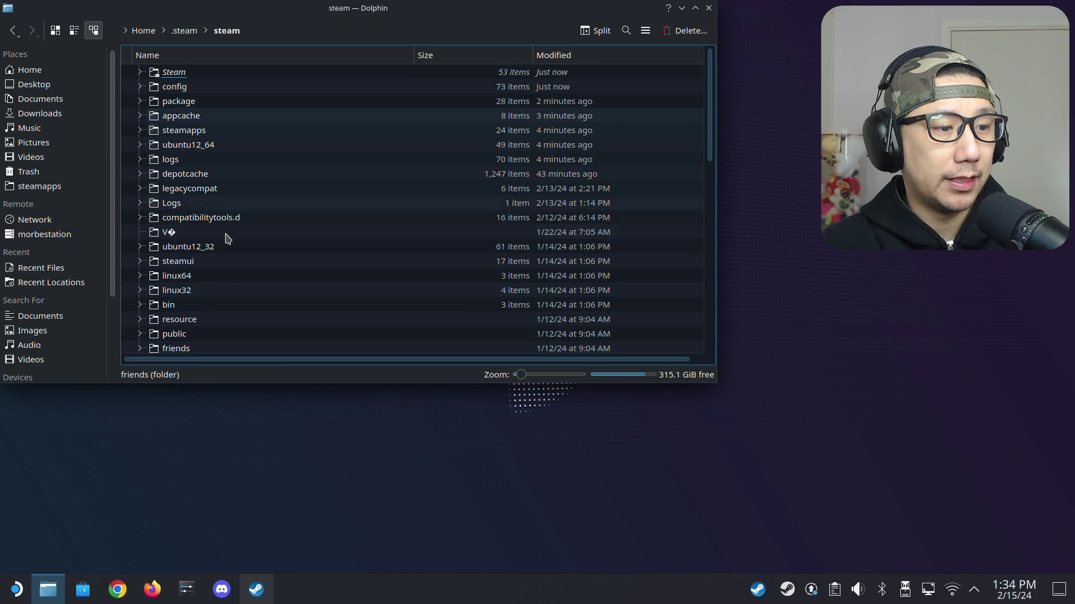
double_click(185, 131)
double_click(178, 159)
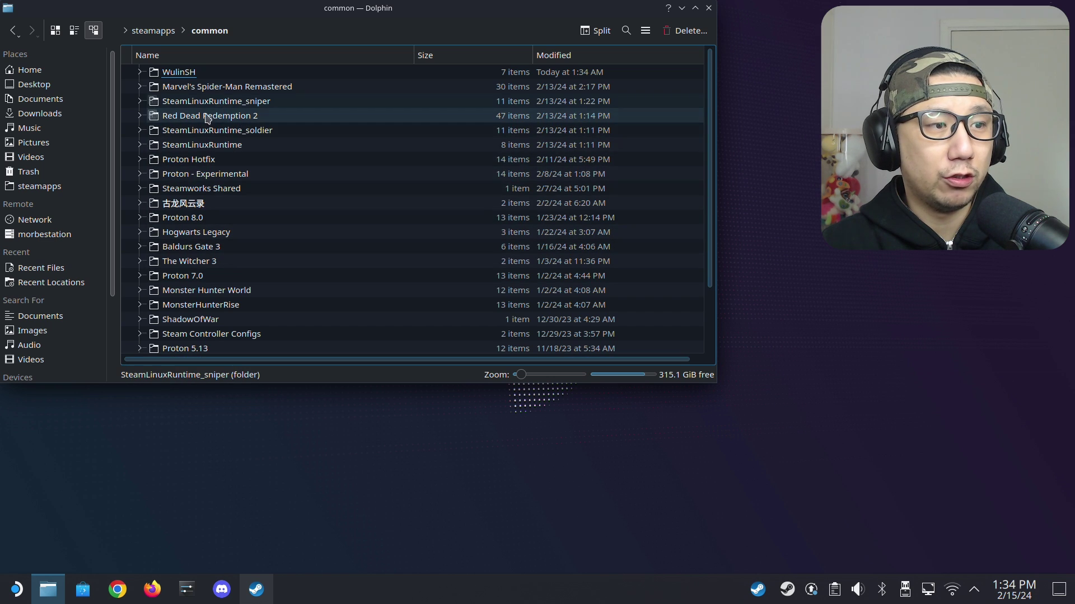
Go from the home folder to Games/Returnal/game/Returnal/Binaries/Win64 and look through its files.
left_click(57, 72)
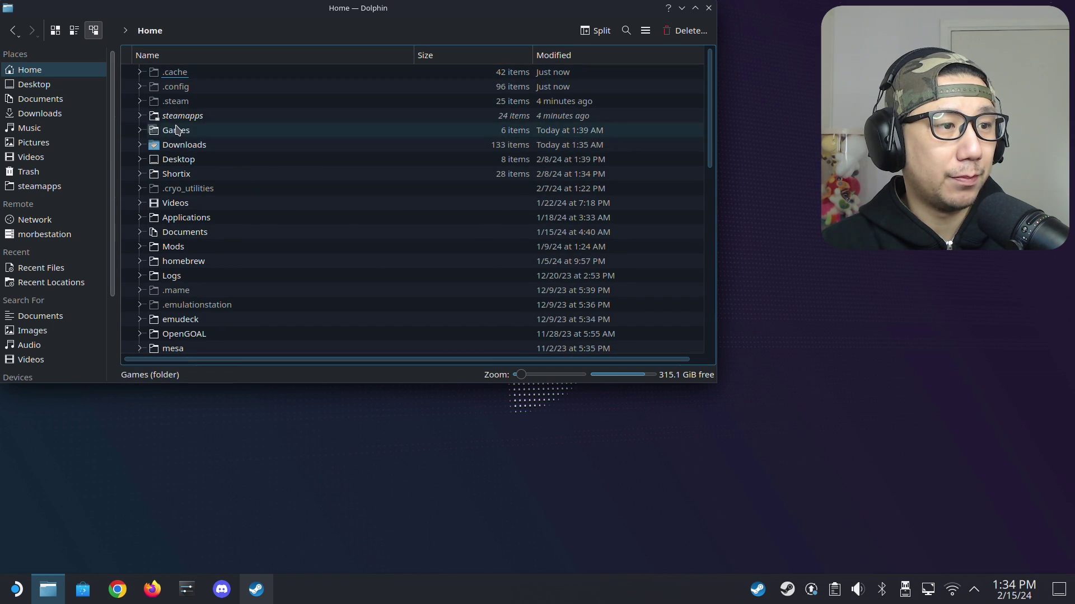
double_click(176, 129)
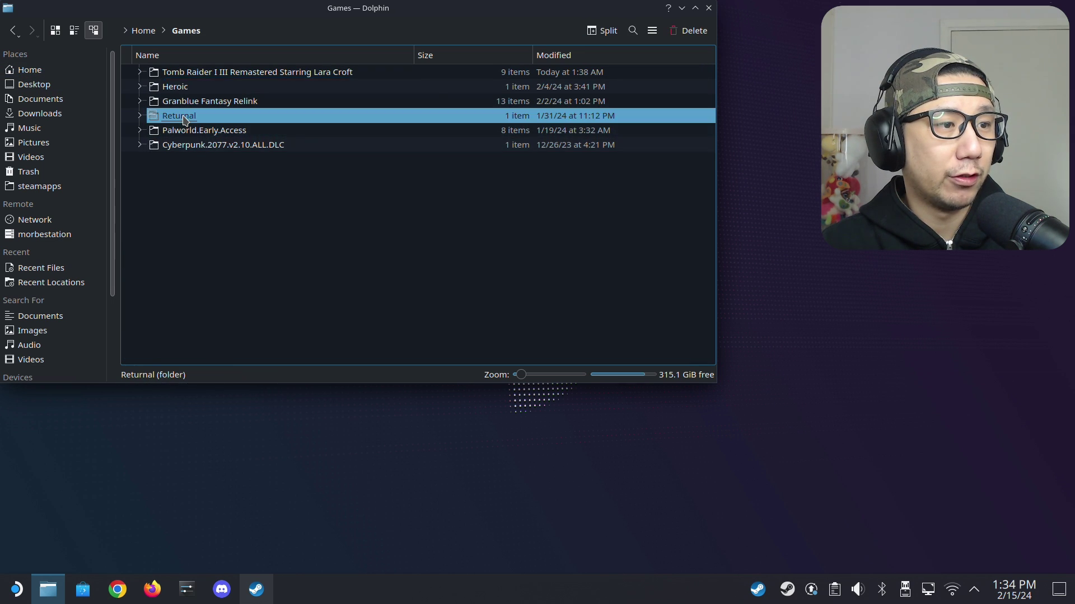
double_click(183, 115)
double_click(161, 73)
double_click(183, 76)
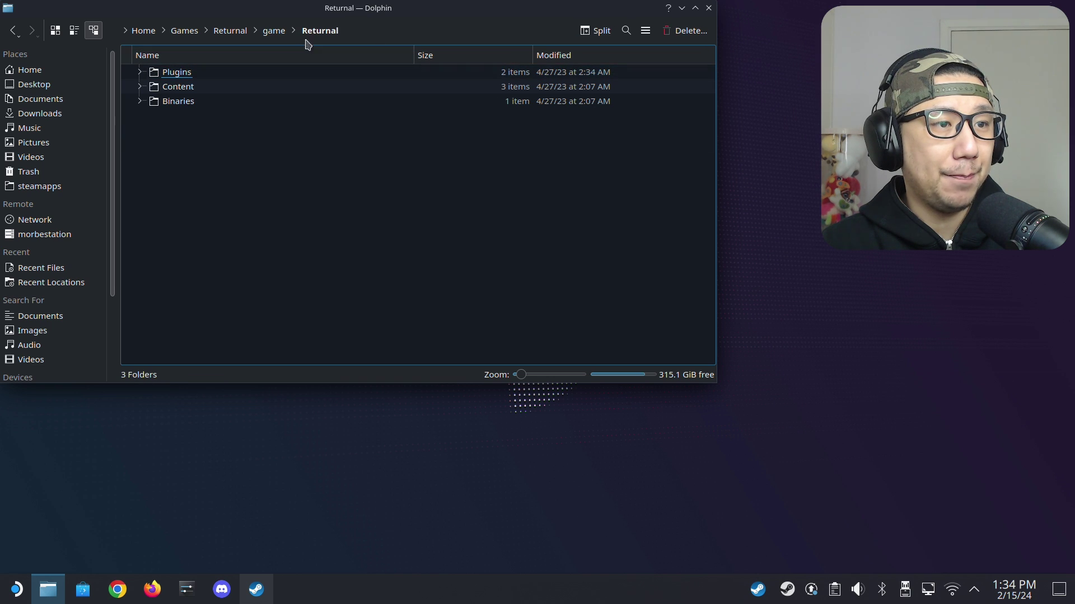
double_click(172, 107)
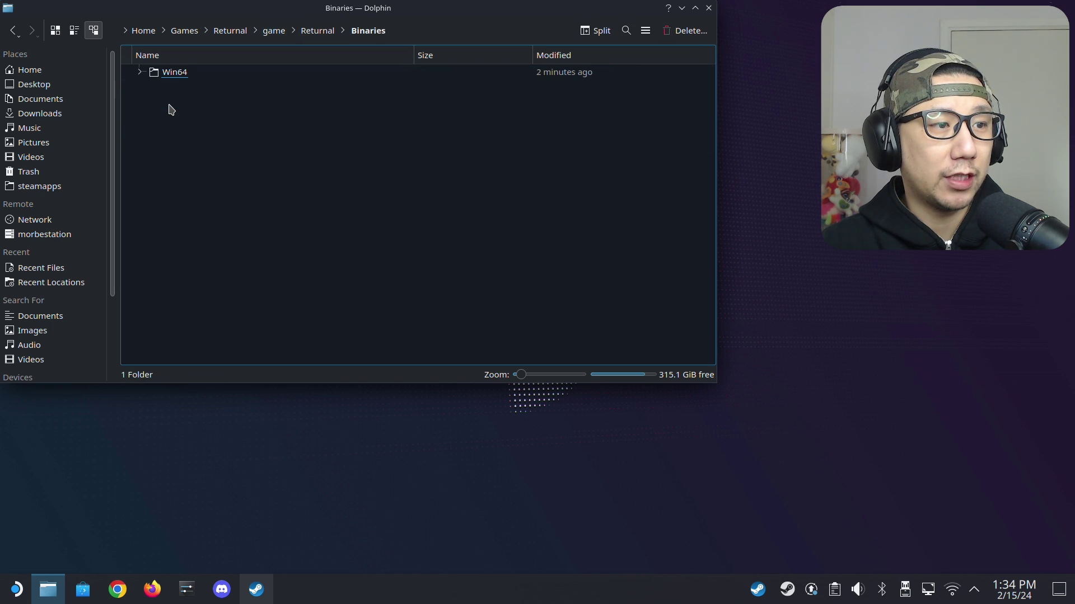
double_click(176, 73)
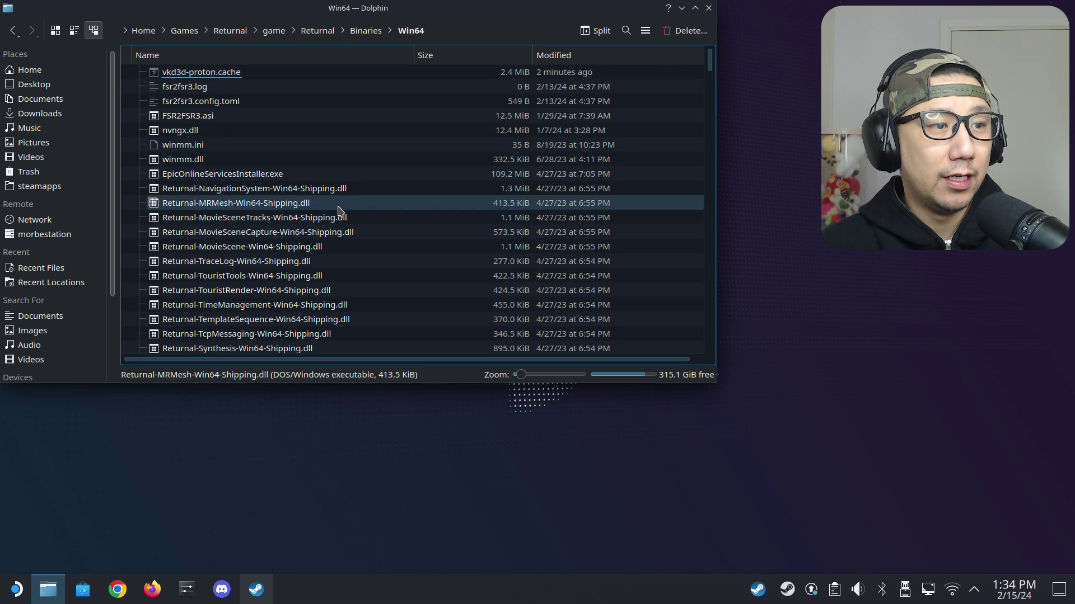
scroll(340, 209, "down", 5)
scroll(341, 209, "down", 5)
scroll(340, 210, "down", 5)
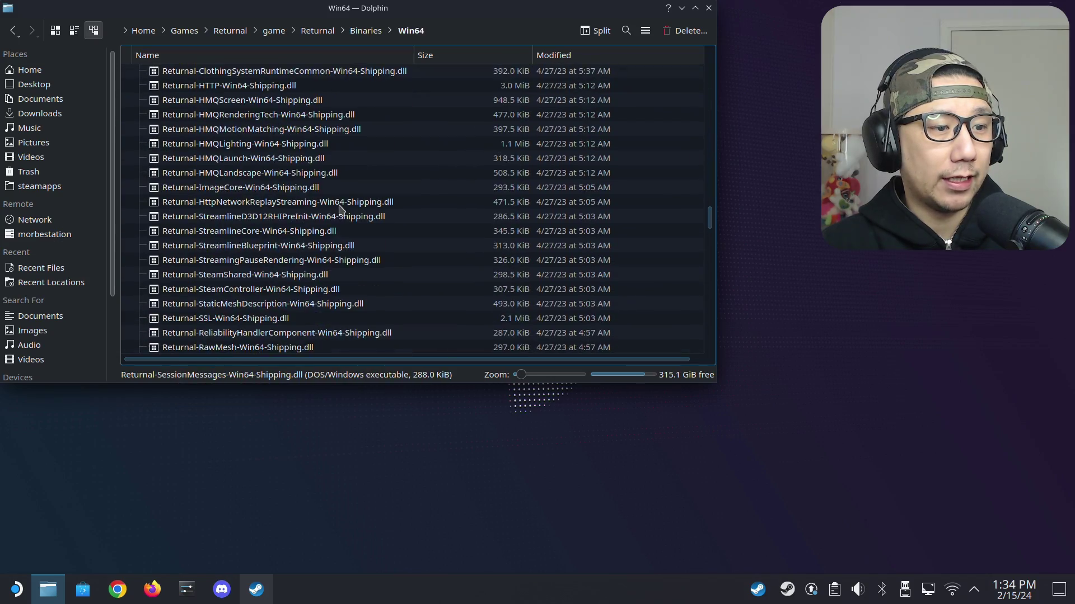
scroll(256, 259, "down", 10)
scroll(307, 280, "up", 15)
scroll(307, 212, "up", 10)
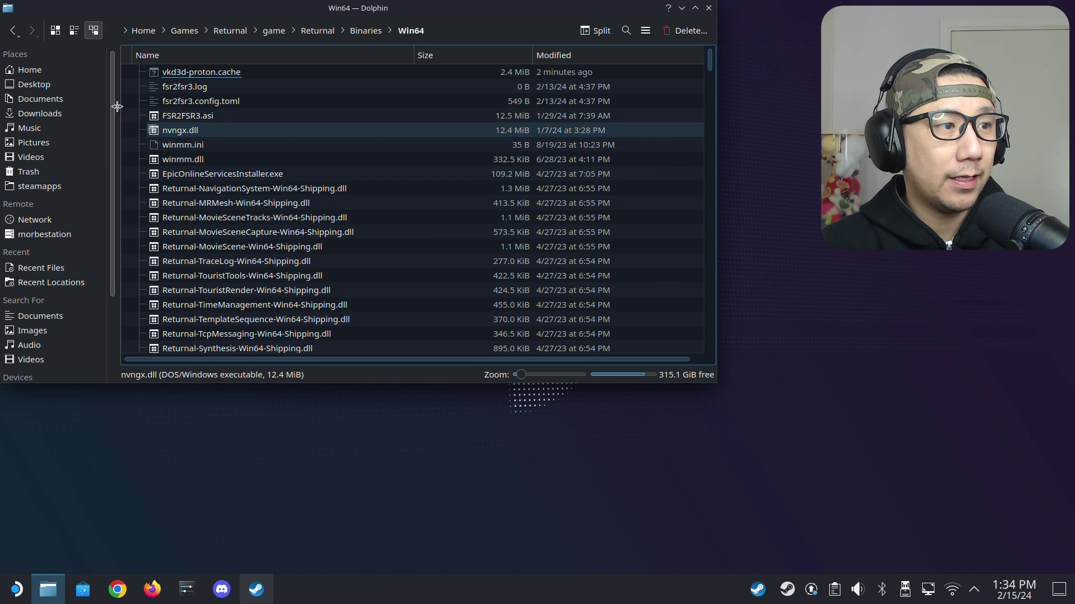
Open a second file manager tab and browse it to Downloads/LukeFZ_Mods/FSR2FSR3/0.10.2/210.
right_click(31, 71)
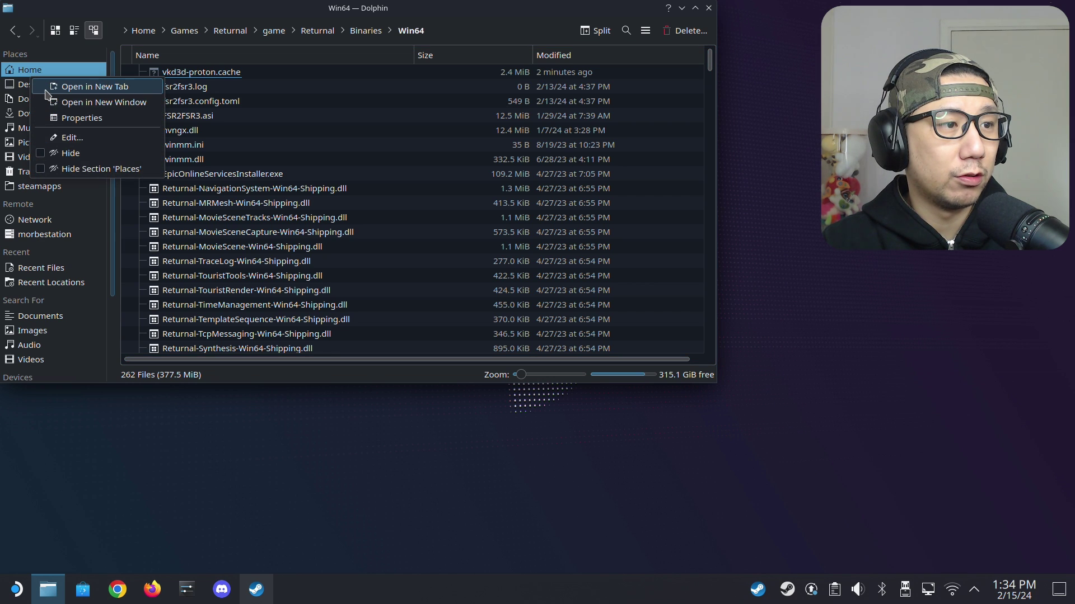
left_click(62, 78)
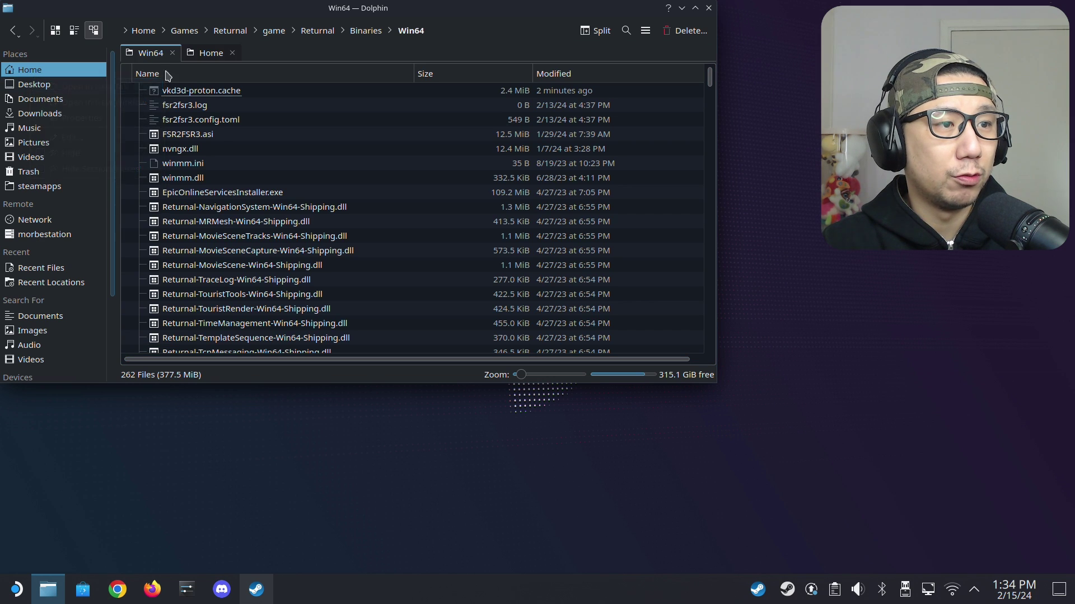
left_click(41, 114)
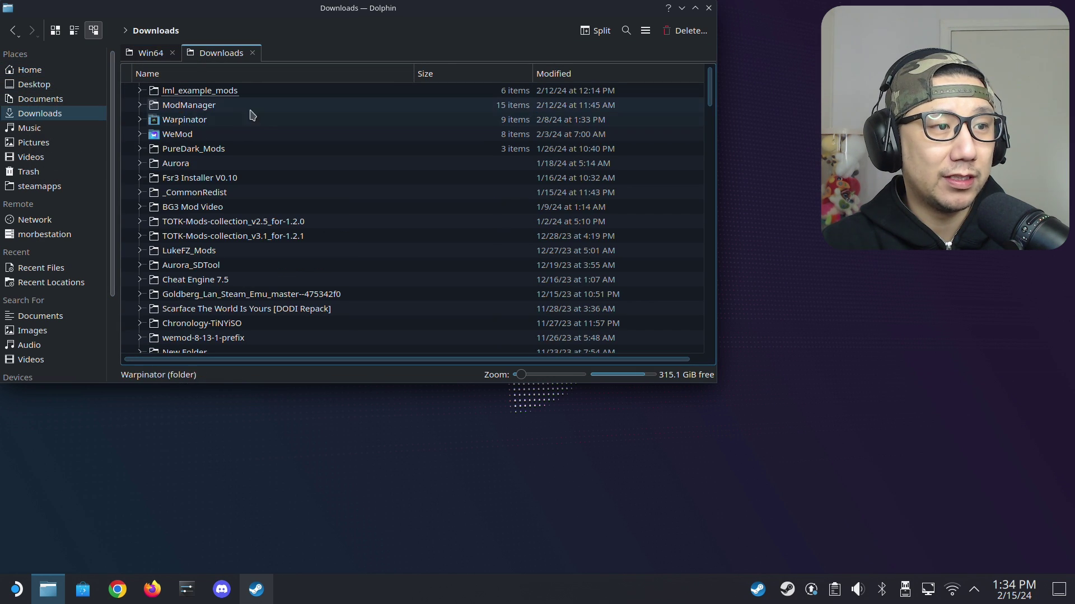
double_click(185, 251)
double_click(185, 91)
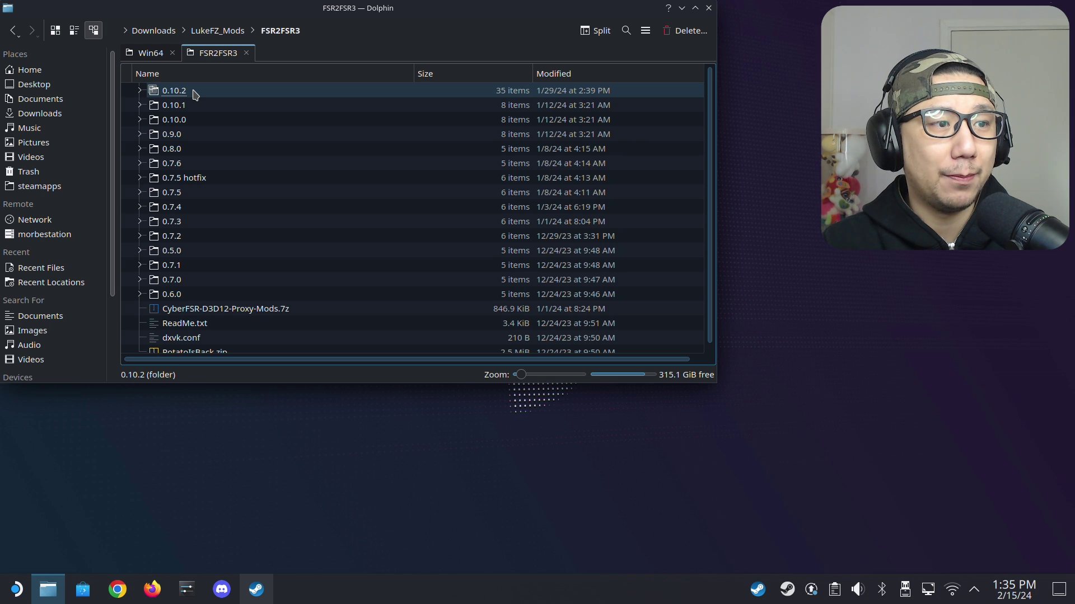
double_click(174, 91)
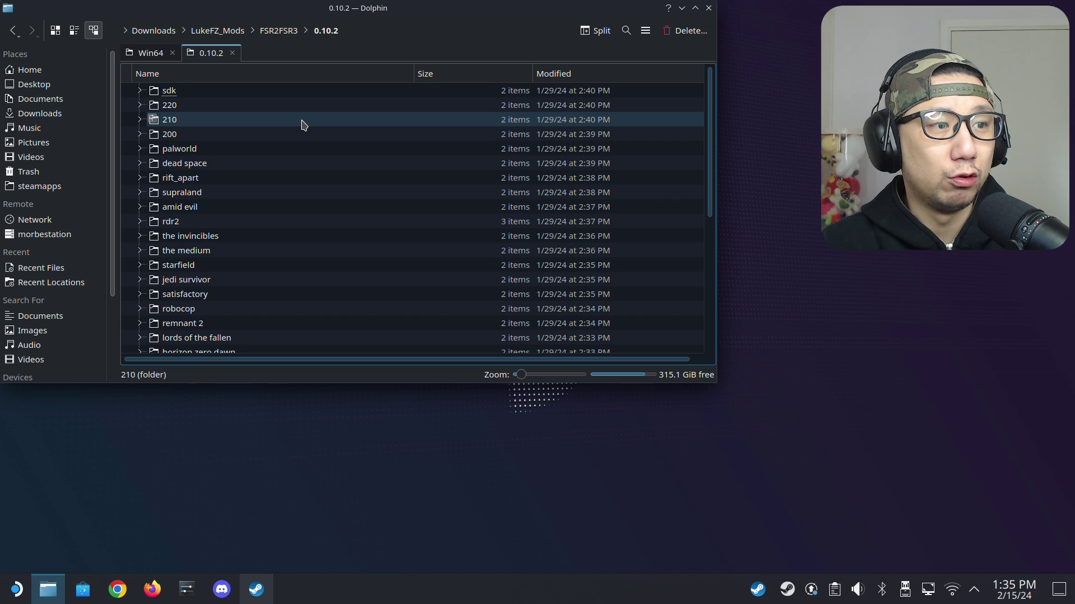
double_click(168, 120)
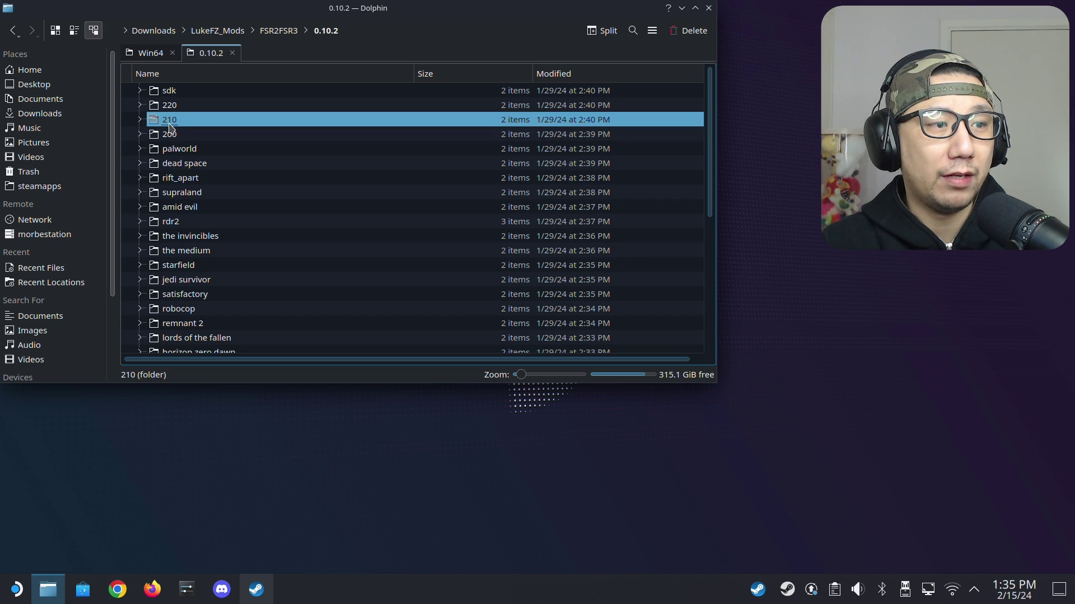
Extract FSR2FSR3.asi from FSR2FSR3_210.zip into Returnal's Win64 folder, overwriting the existing file, and close the archive.
left_click(212, 97)
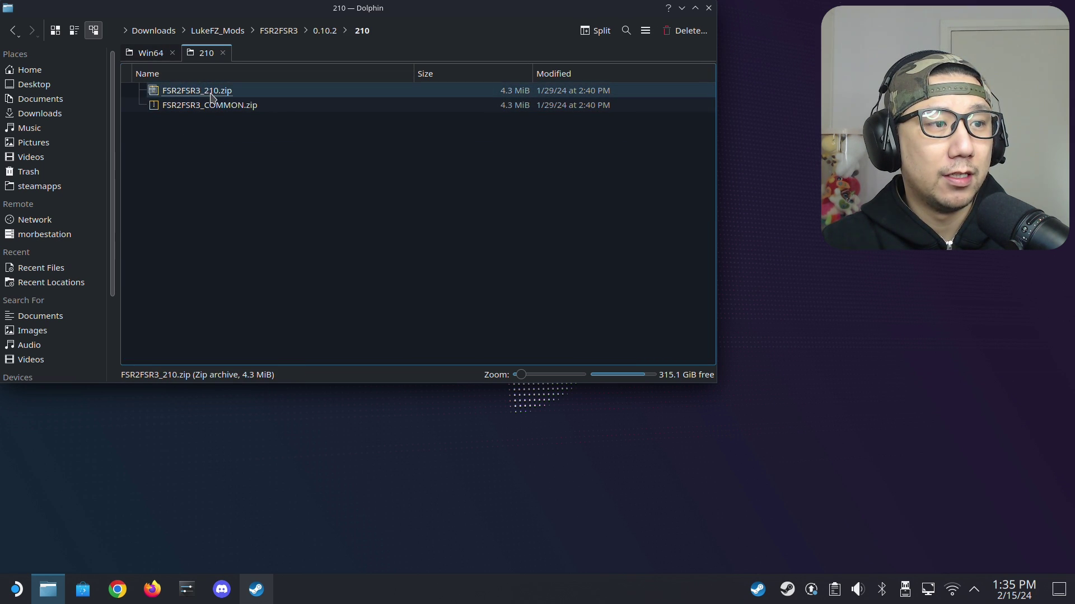
double_click(217, 95)
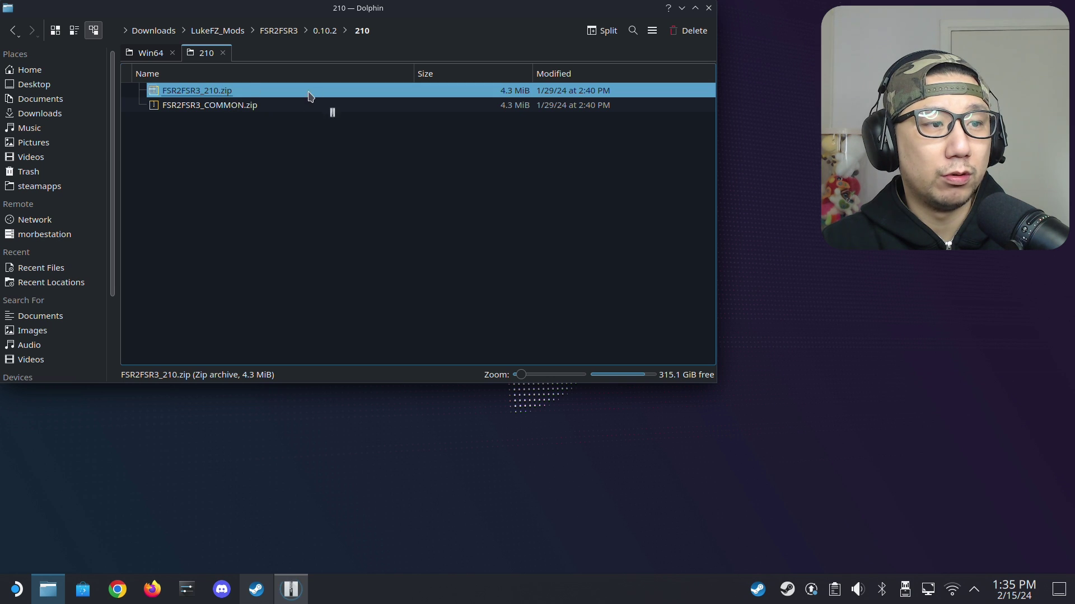
left_click(161, 55)
left_click(291, 589)
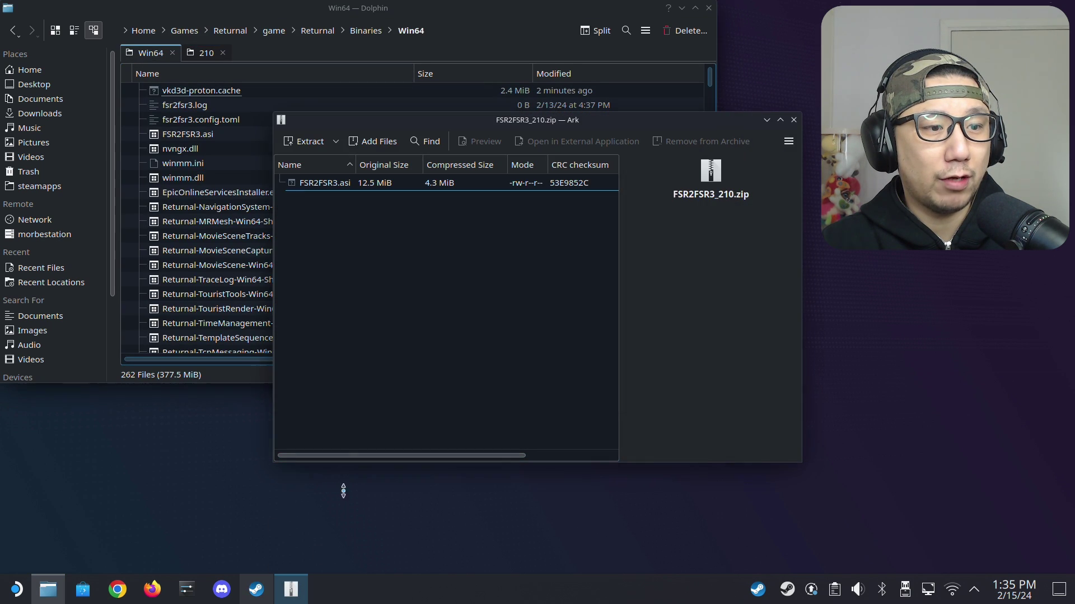
left_click_drag(323, 187, 200, 249)
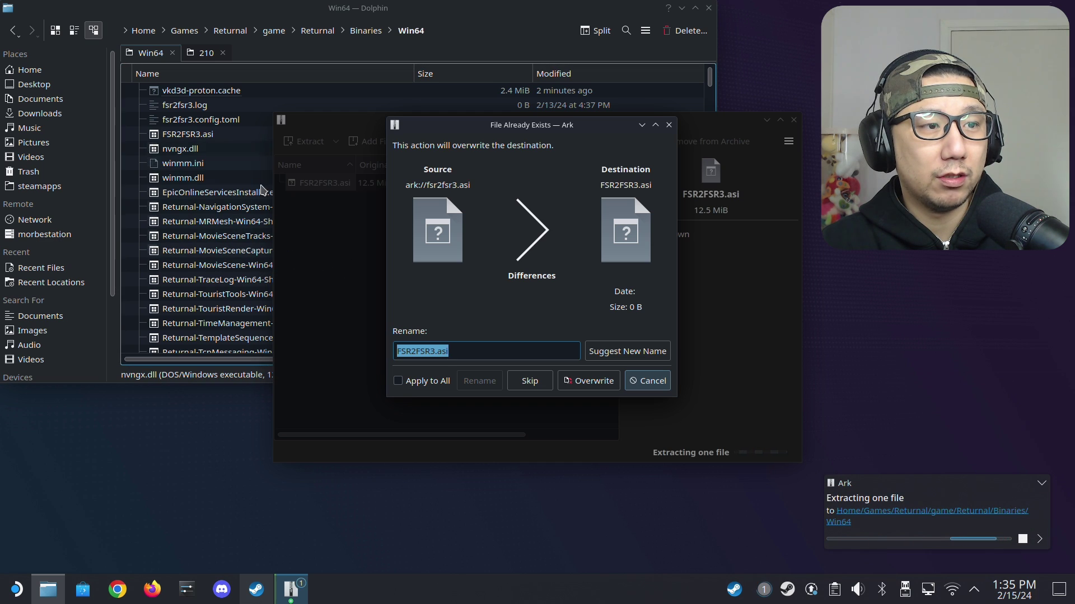
left_click(568, 387)
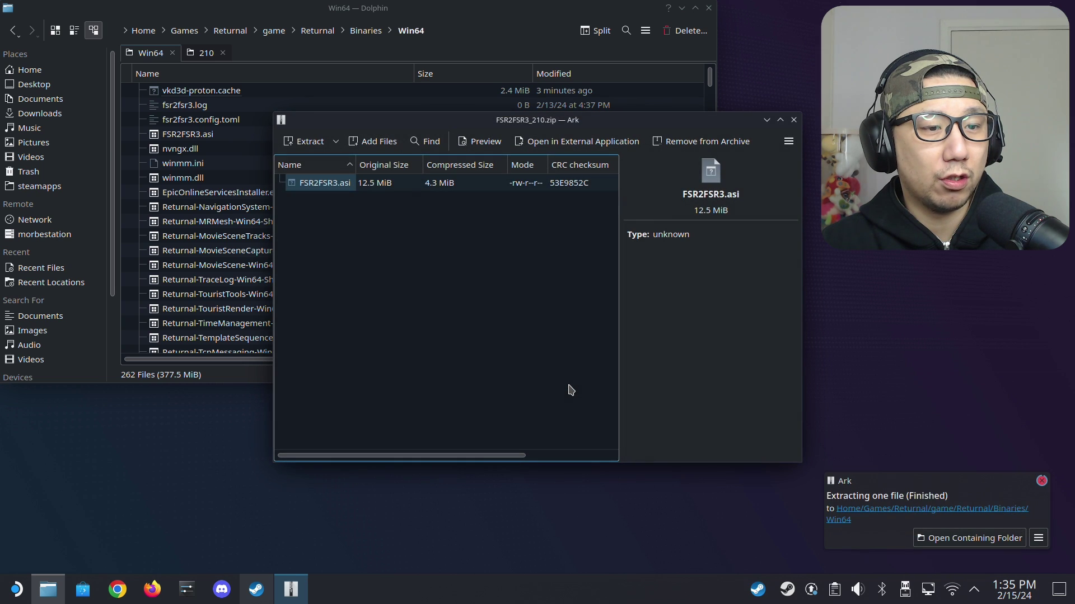
left_click(794, 120)
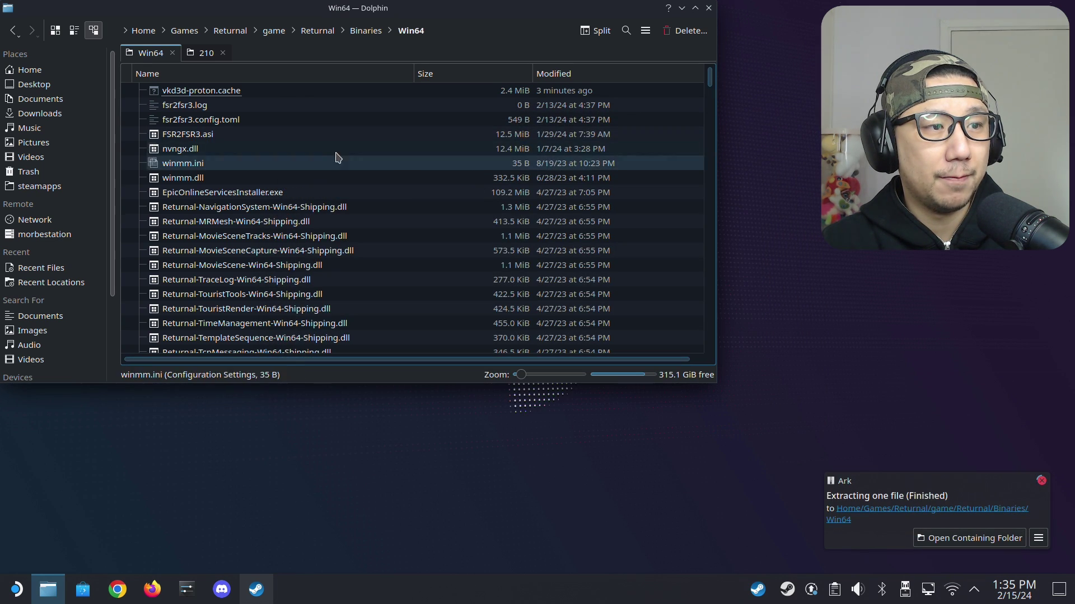
Extract winmm.dll and winmm.ini from FSR2FSR3_COMMON.zip into Returnal's Win64 folder, overwriting all existing copies.
left_click(204, 56)
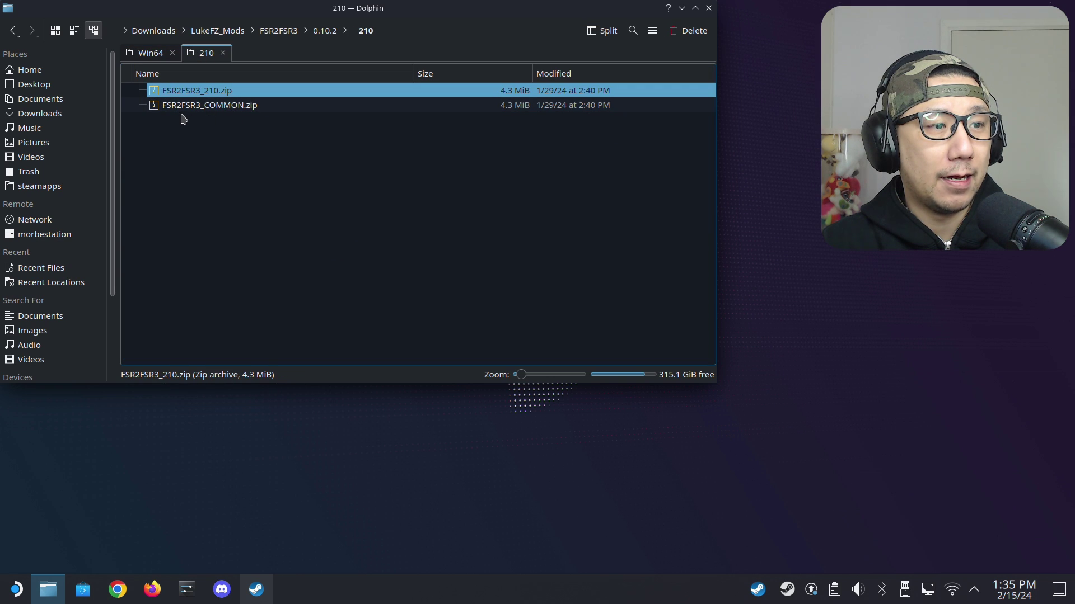
double_click(224, 107)
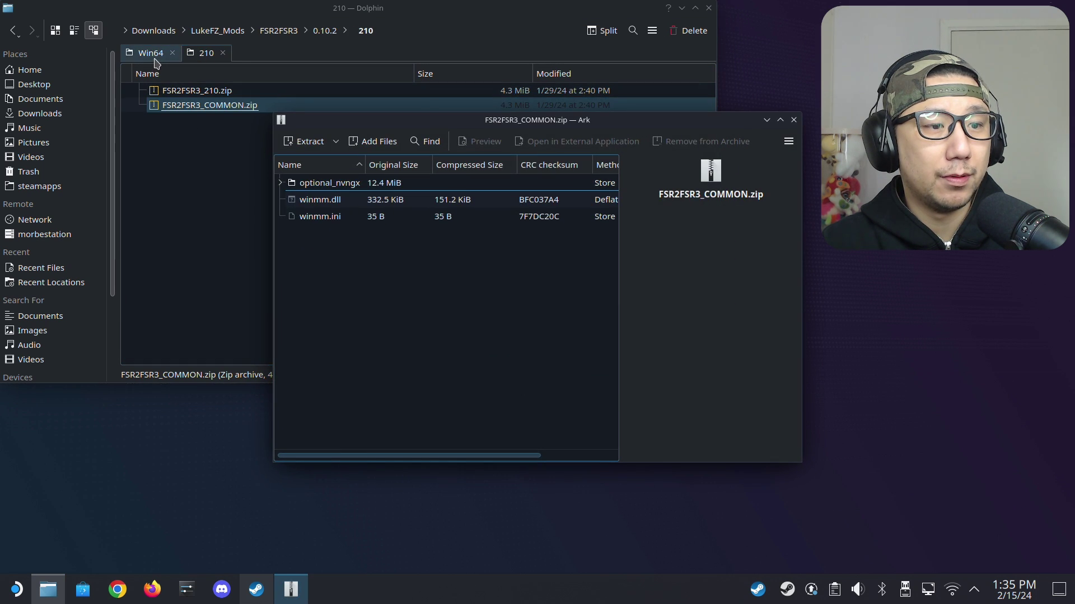
left_click(156, 53)
left_click(288, 592)
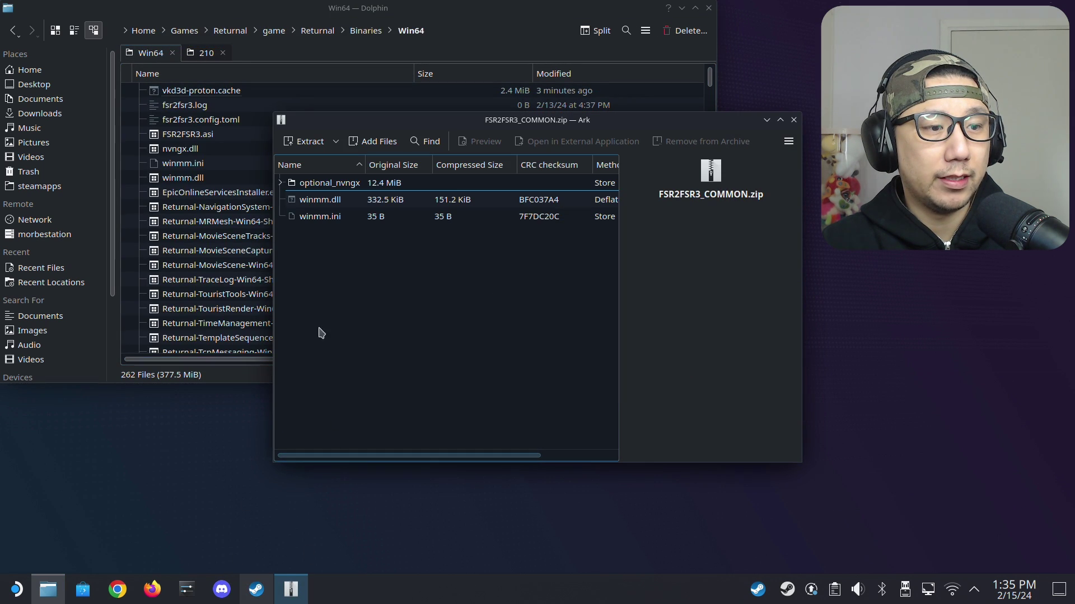
left_click_drag(328, 231, 339, 206)
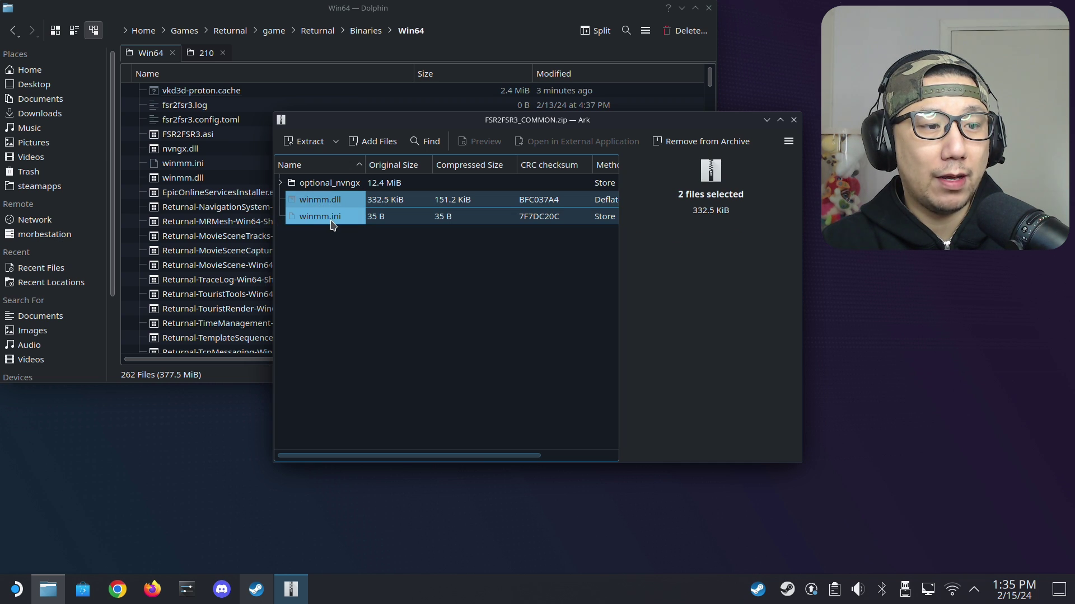
left_click_drag(345, 218, 224, 257)
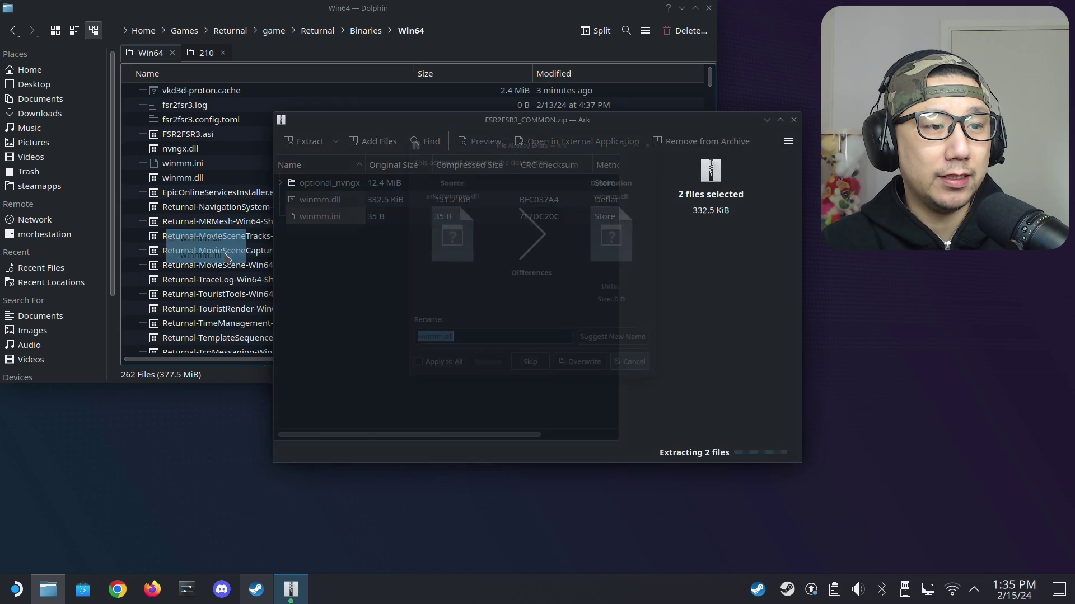
left_click(435, 384)
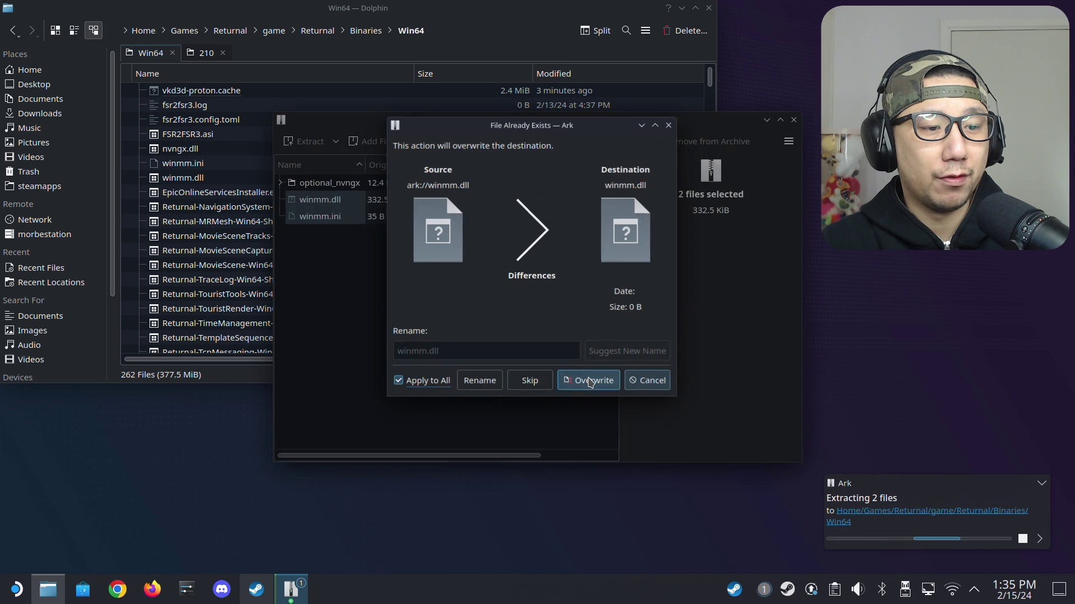
left_click(588, 380)
Extract nvngx.dll from the archive's optional_nvngx folder into Returnal's Win64 folder, overwriting the existing file.
double_click(324, 183)
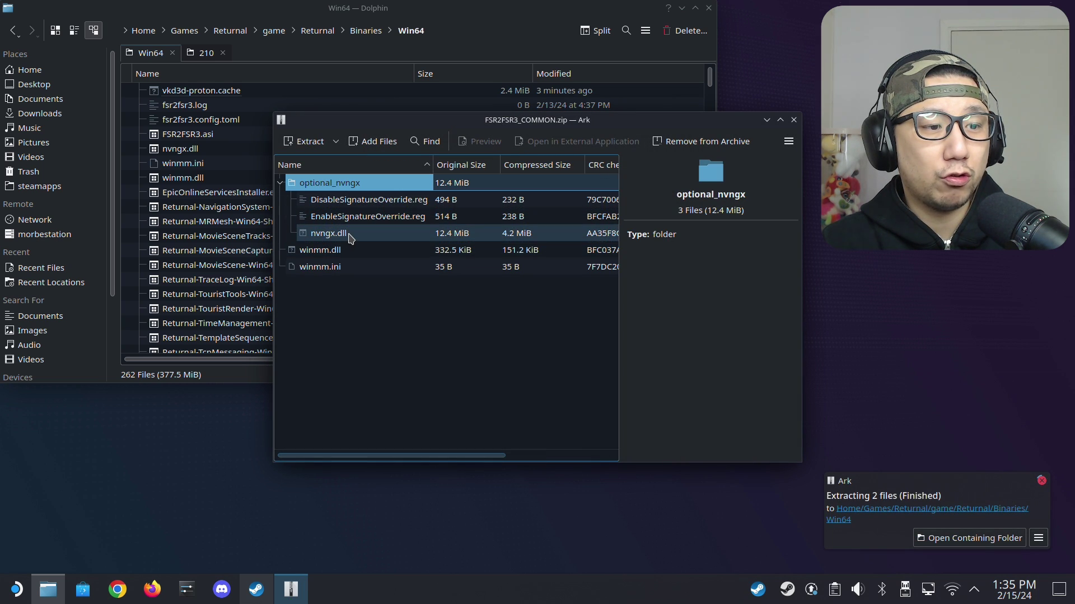
left_click_drag(351, 238, 198, 267)
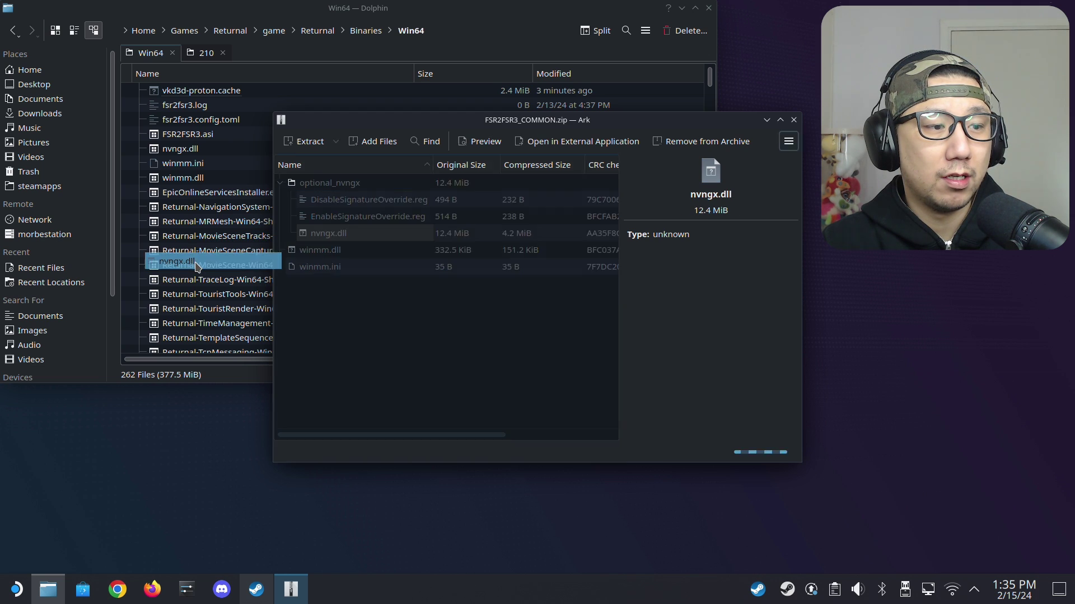
left_click(439, 380)
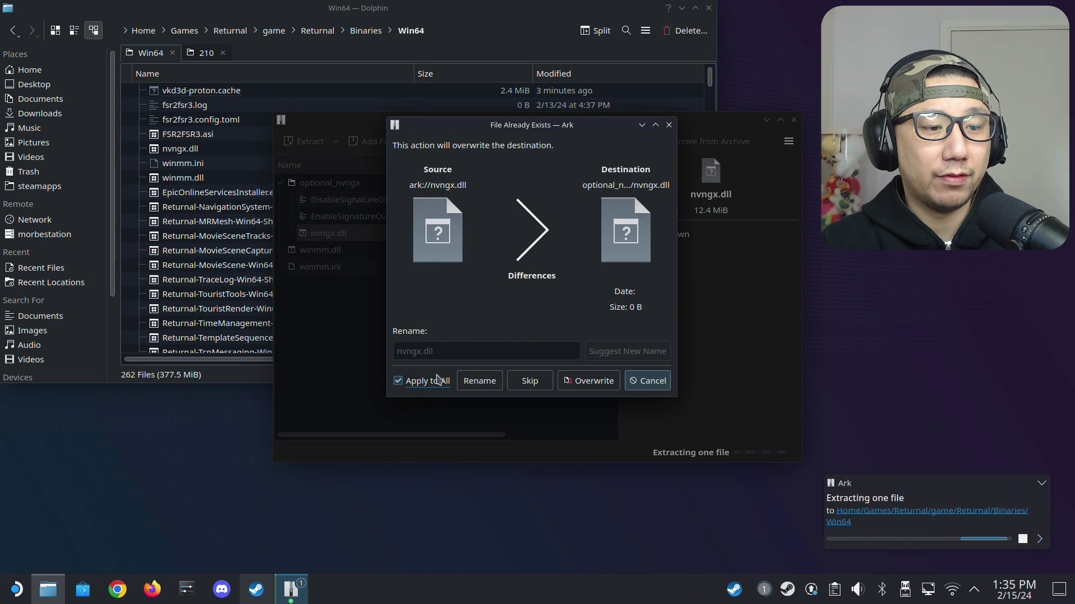
left_click(589, 380)
Extract EnableSignatureOverride.reg from the archive into Downloads, overwriting the existing file, and close the archive and file manager.
left_click(357, 217)
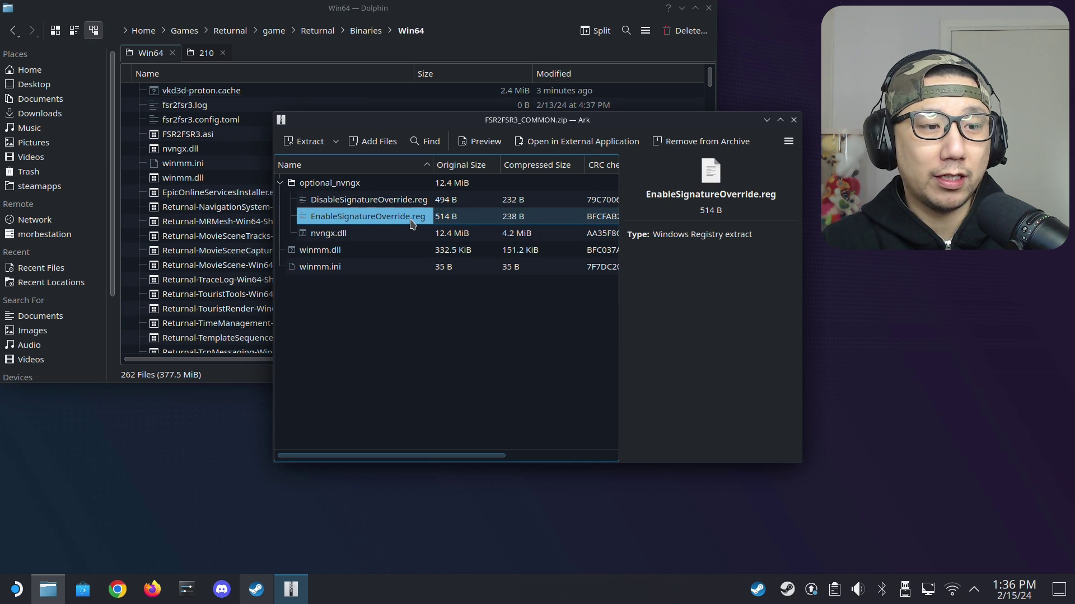
left_click_drag(412, 224, 57, 113)
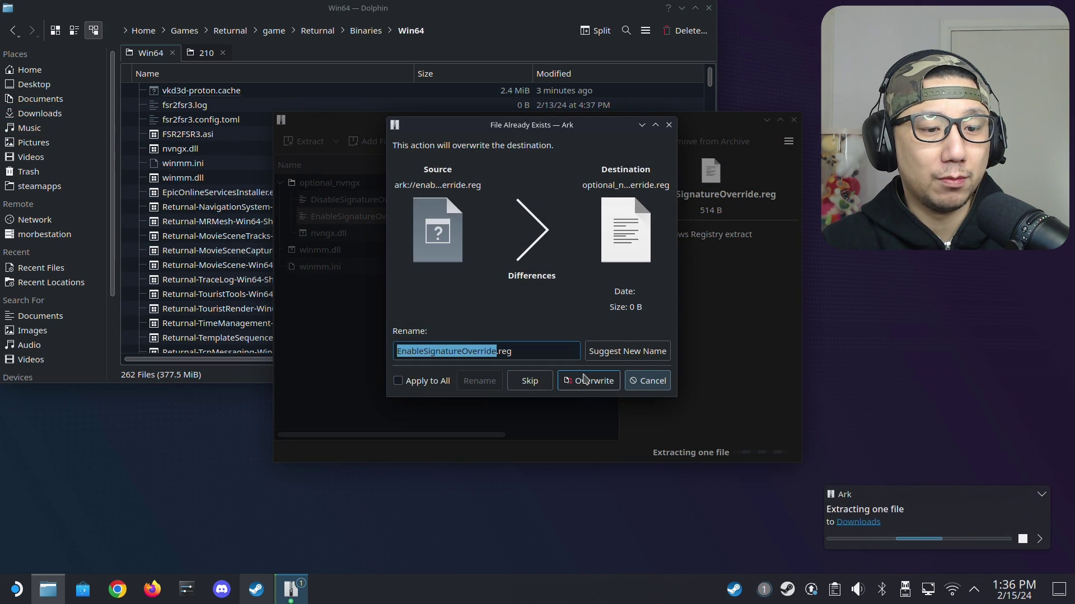
left_click(588, 381)
left_click(793, 120)
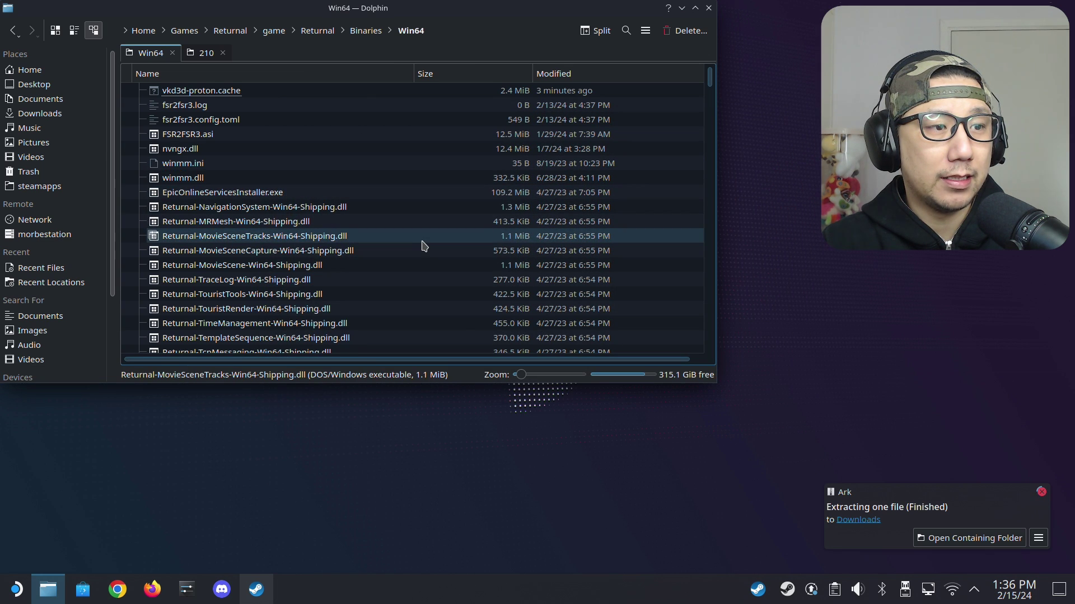
left_click(708, 8)
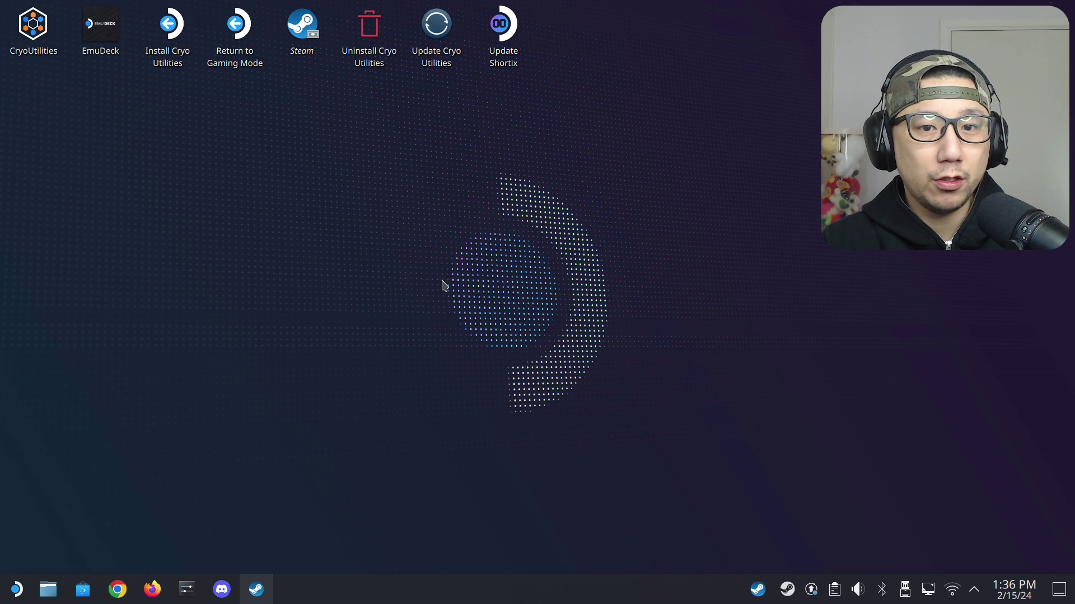
Find Protontricks in the Discover store by searching for "proton", launch it, and minimize Discover.
left_click(82, 590)
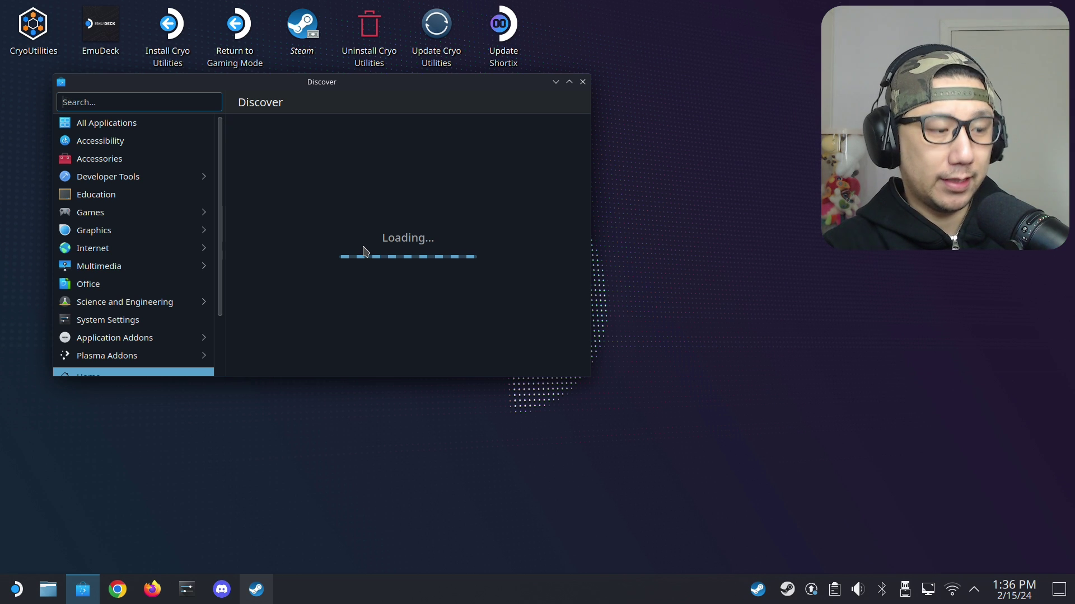
type("proton")
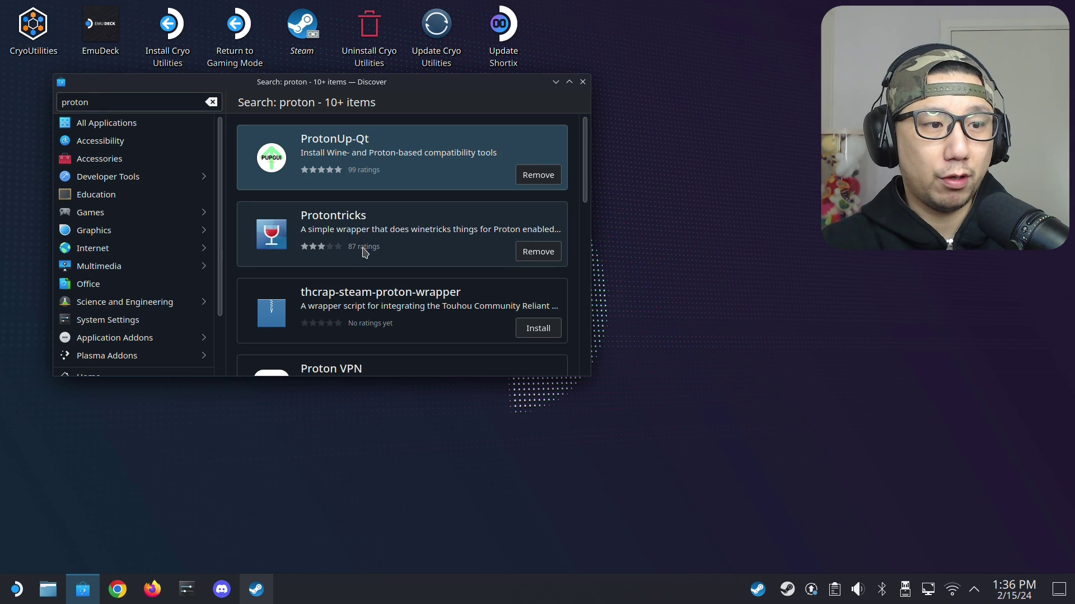
left_click(431, 215)
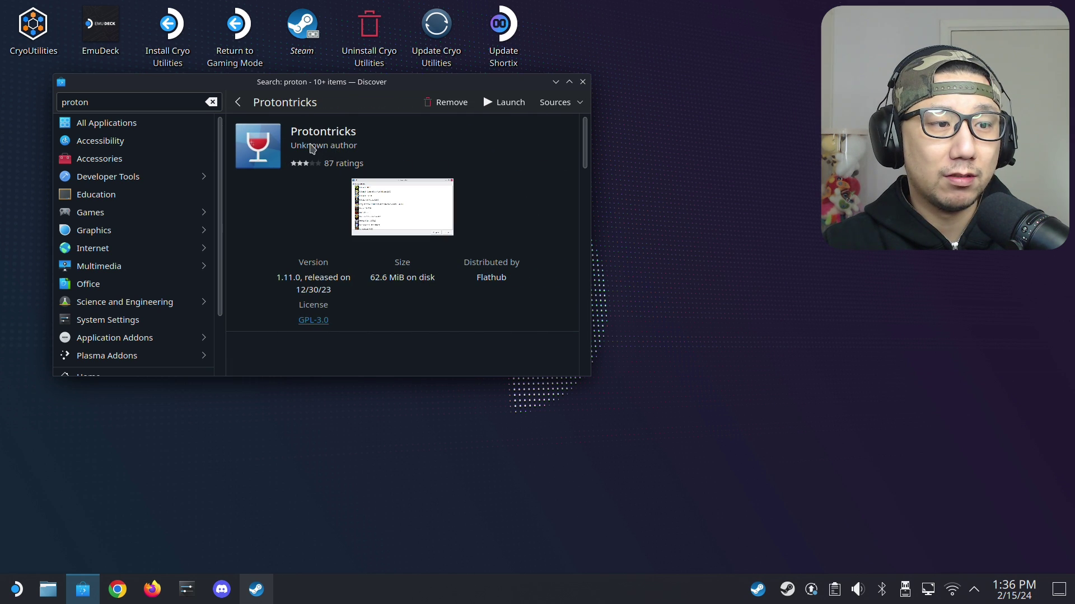
left_click(507, 103)
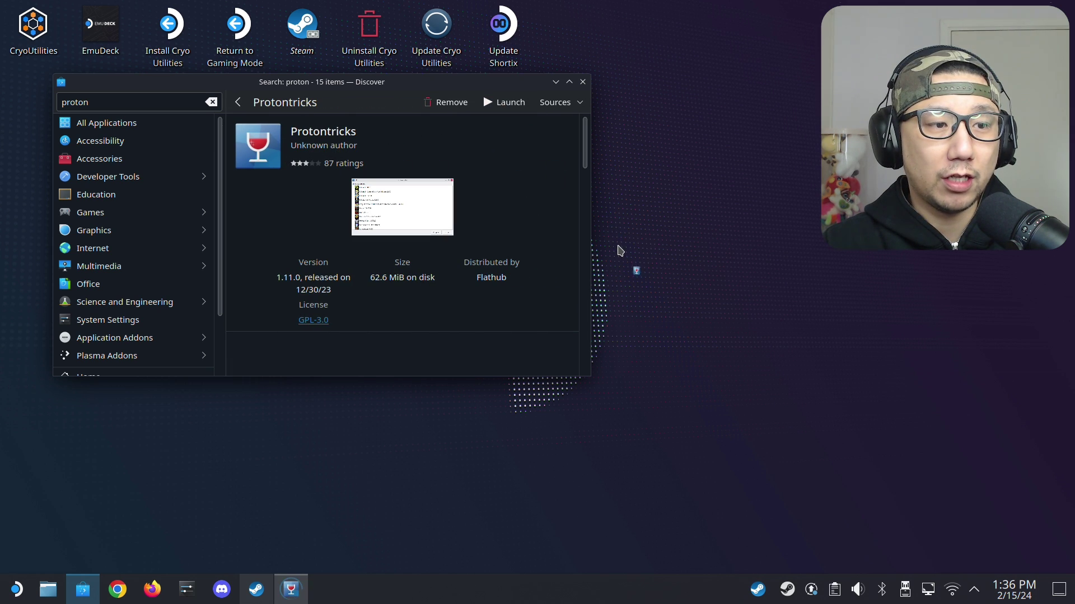
left_click(555, 81)
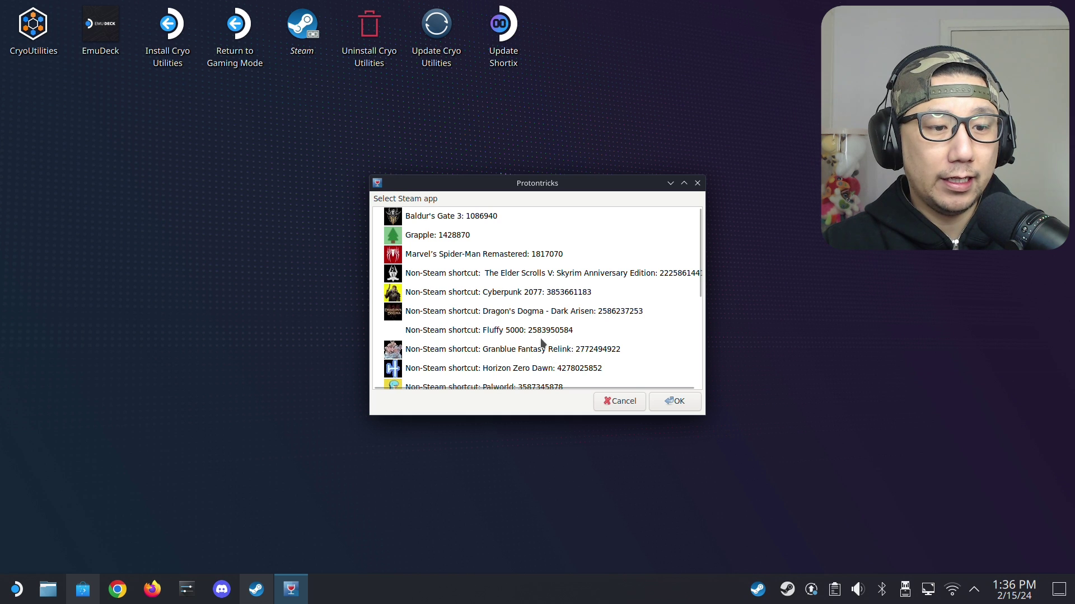
Choose the Returnal non-Steam shortcut as the app to manage in Protontricks.
scroll(506, 342, "down", 1)
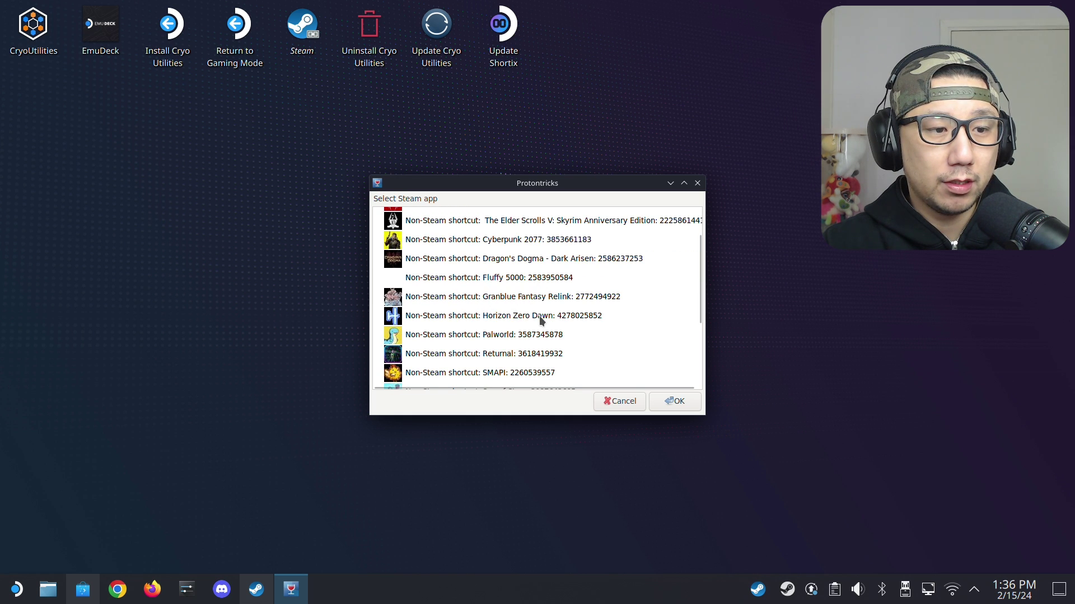
scroll(539, 317, "up", 1)
scroll(536, 311, "down", 1)
scroll(534, 307, "up", 1)
scroll(532, 303, "down", 1)
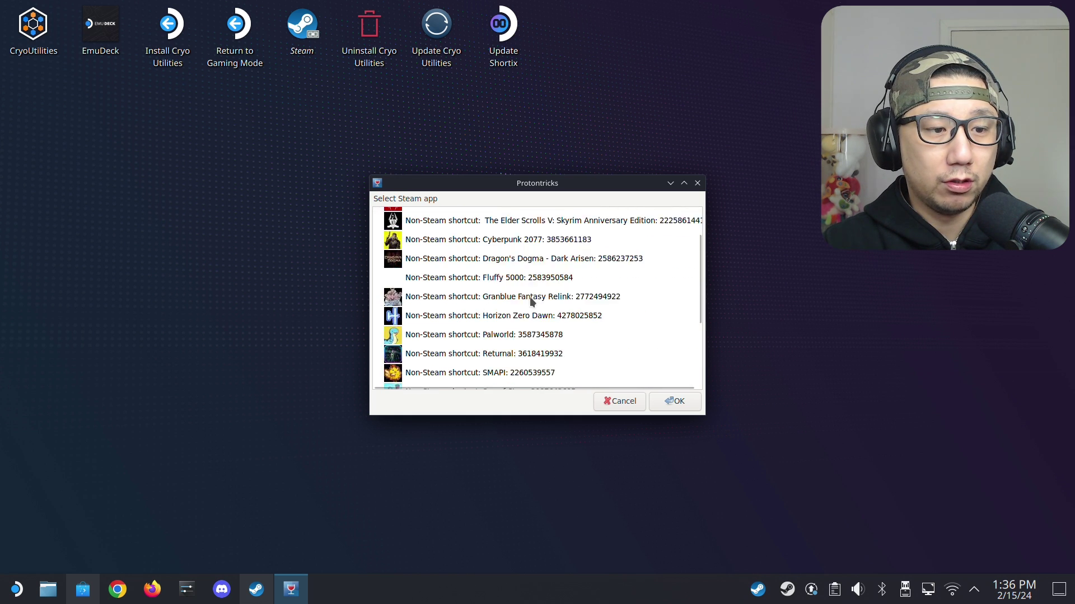
scroll(498, 313, "down", 1)
scroll(464, 344, "down", 1)
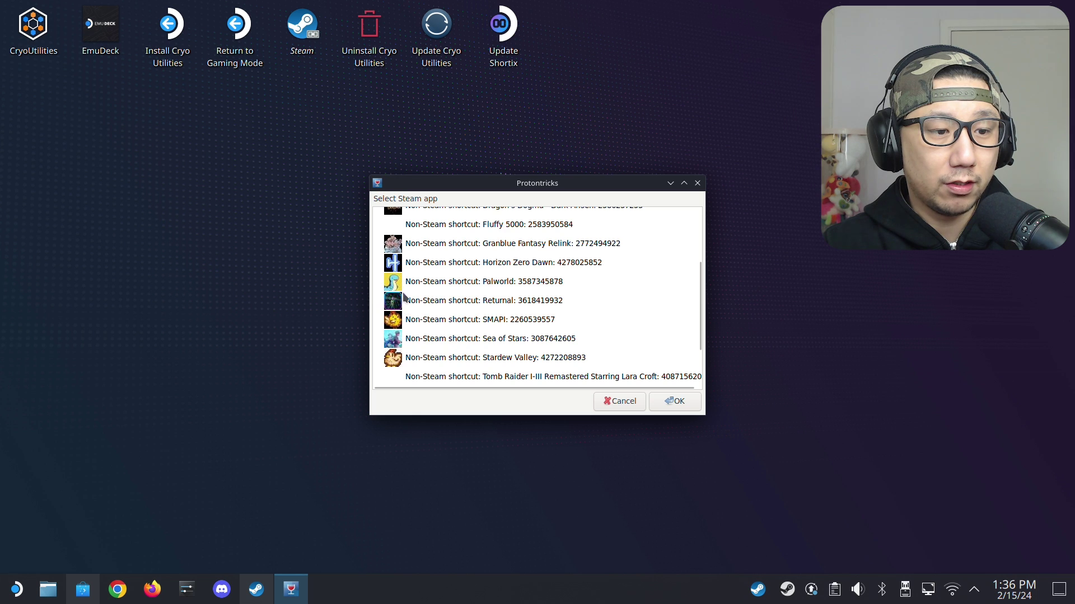
left_click(494, 308)
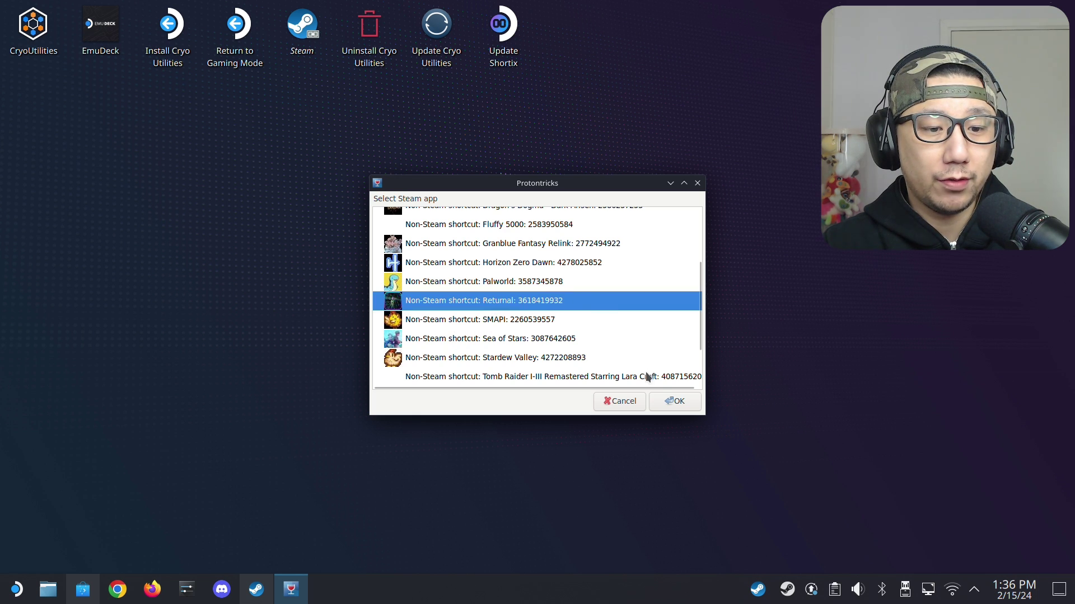
left_click(675, 401)
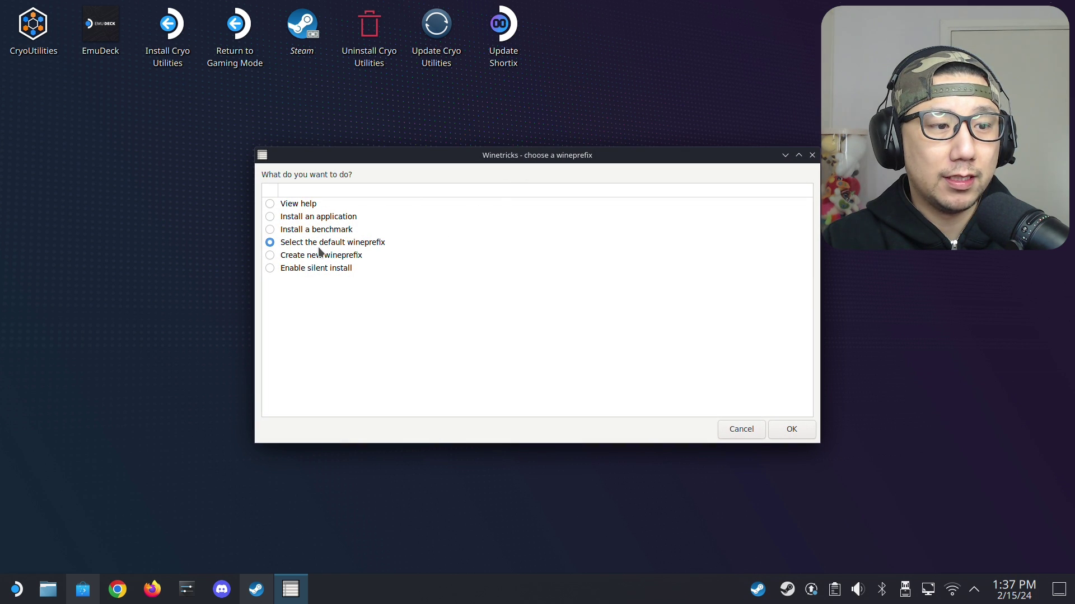
Select the default wineprefix for Returnal and run regedit in it.
left_click(808, 437)
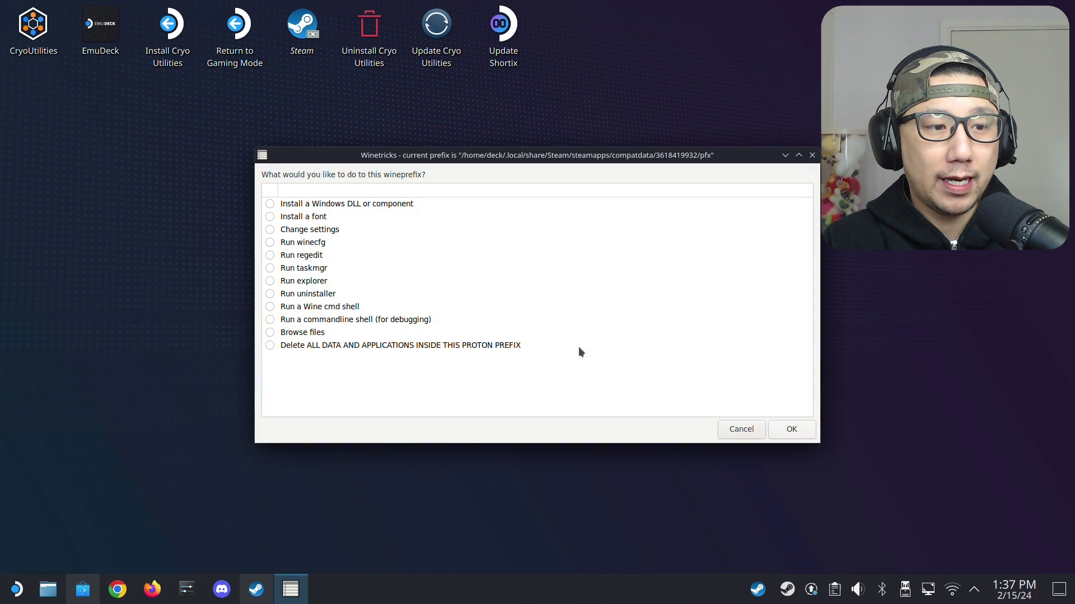
left_click(277, 258)
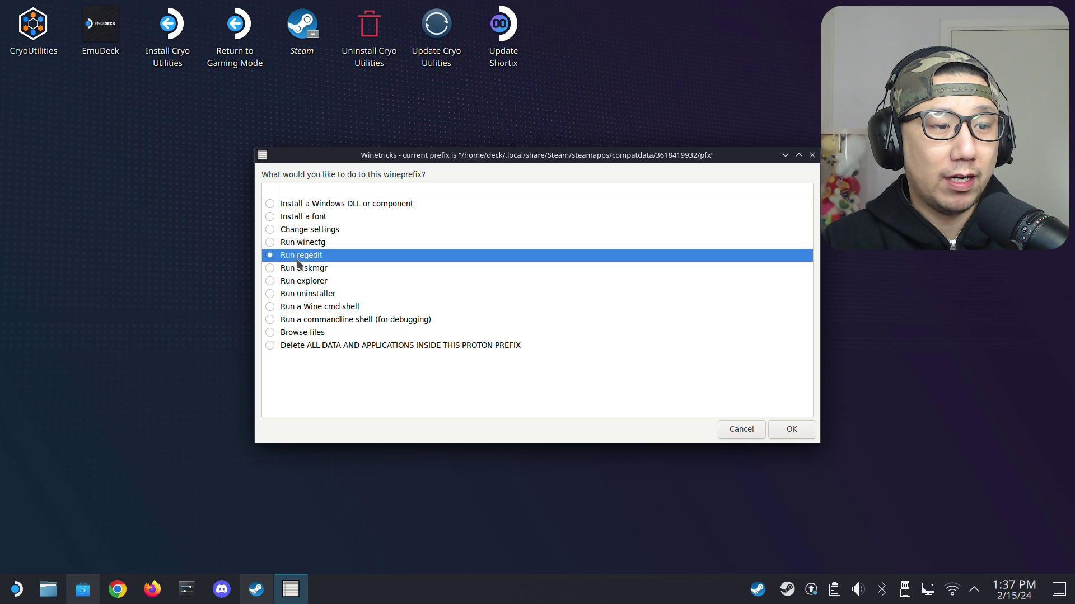
left_click(792, 430)
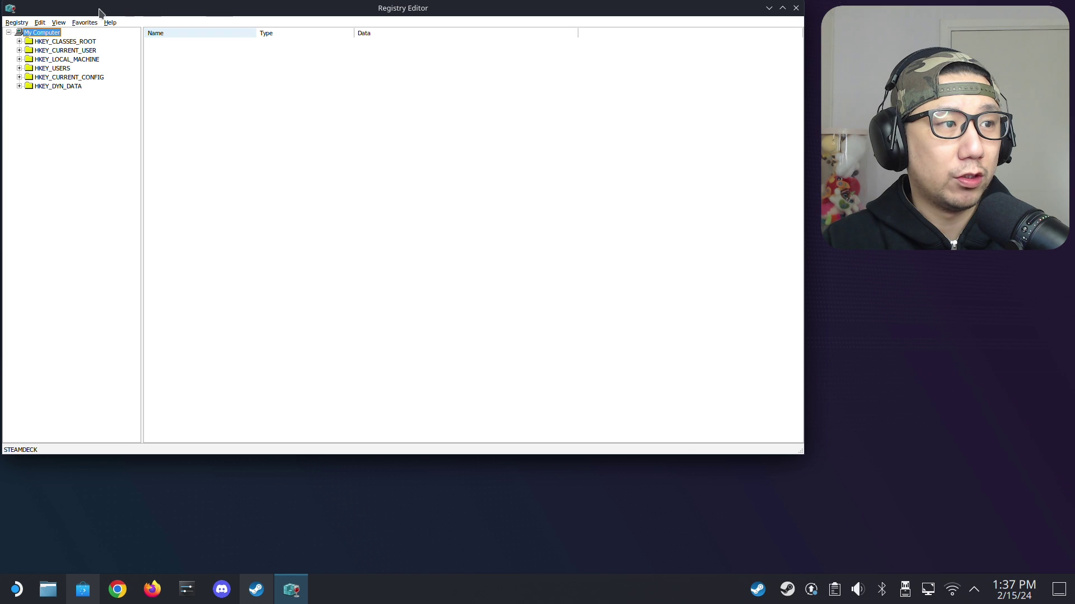
Import EnableSignatureOverride.reg from Downloads into the prefix's registry, and close Registry Editor and Winetricks.
left_click(20, 24)
left_click(35, 36)
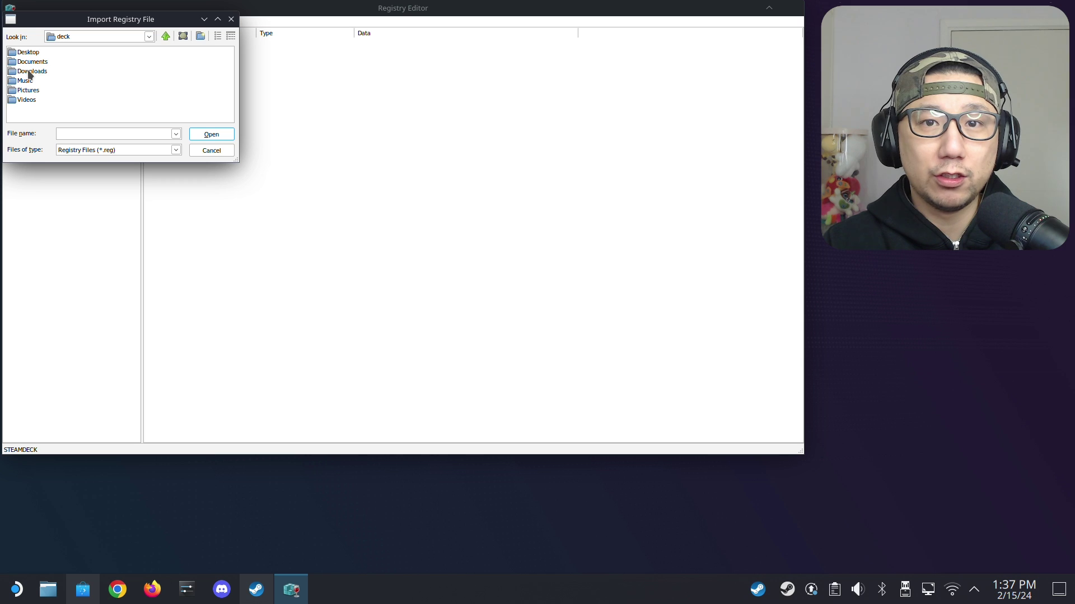
double_click(29, 72)
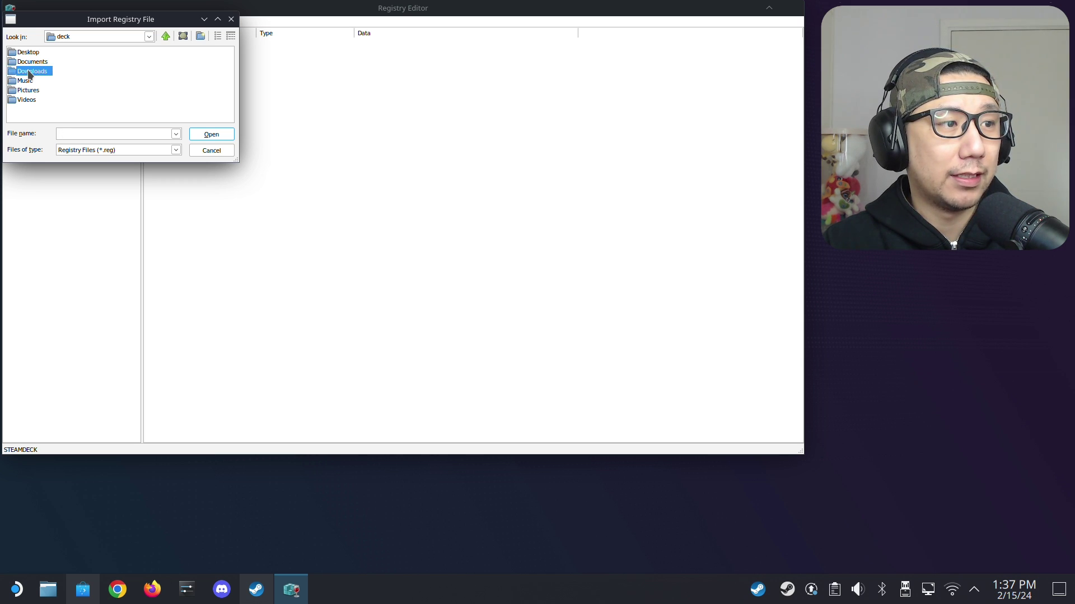
left_click_drag(43, 119, 197, 125)
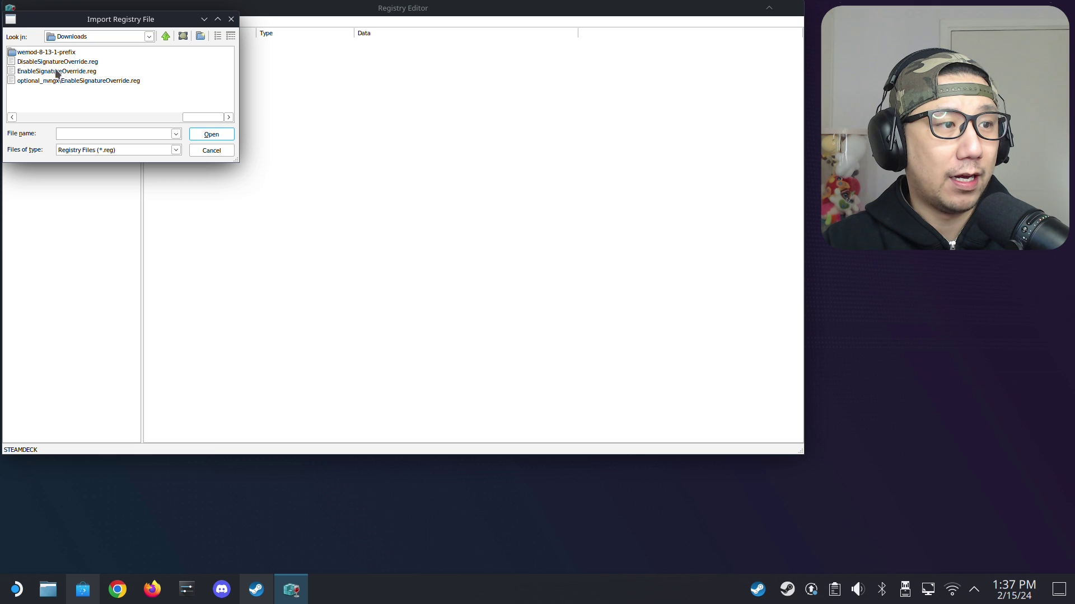
left_click(28, 71)
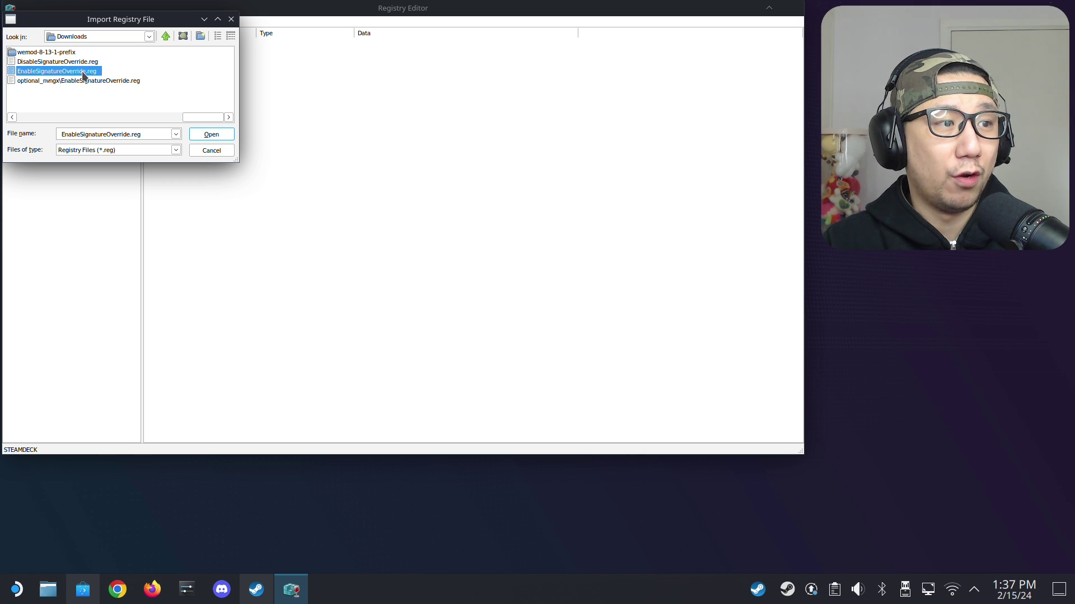
left_click(211, 136)
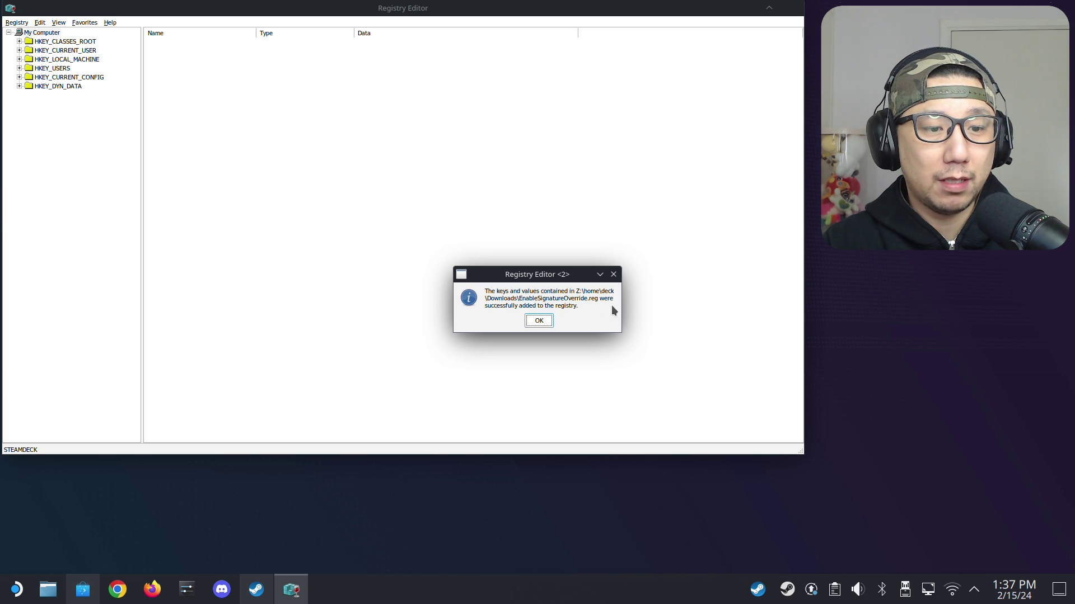
left_click(537, 321)
left_click(795, 8)
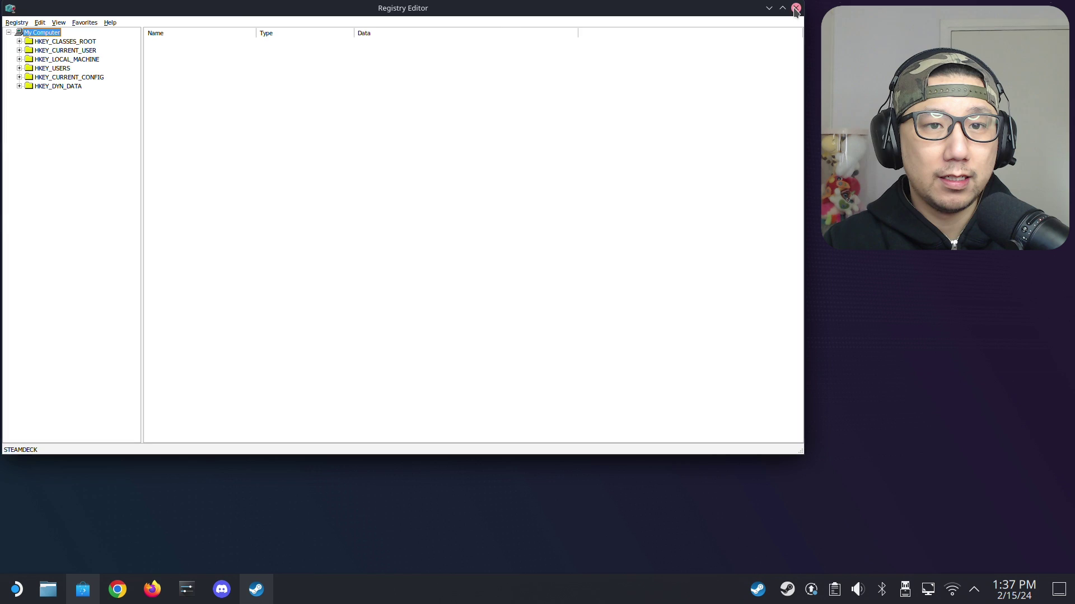
left_click(738, 431)
left_click(738, 431)
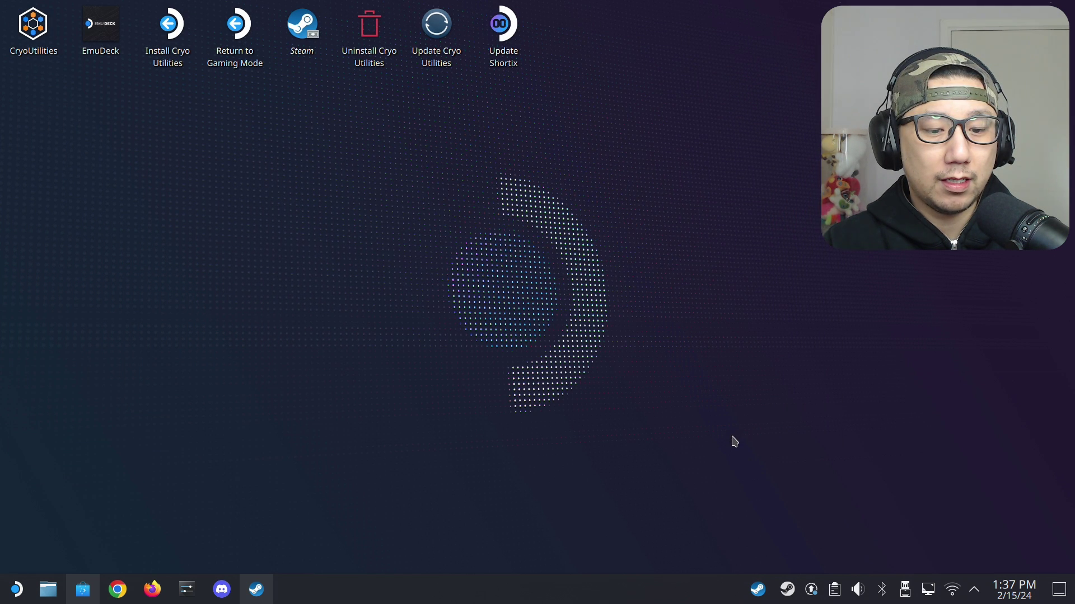
Switch to the Steam library and open the properties of the Returnal shortcut.
right_click(789, 593)
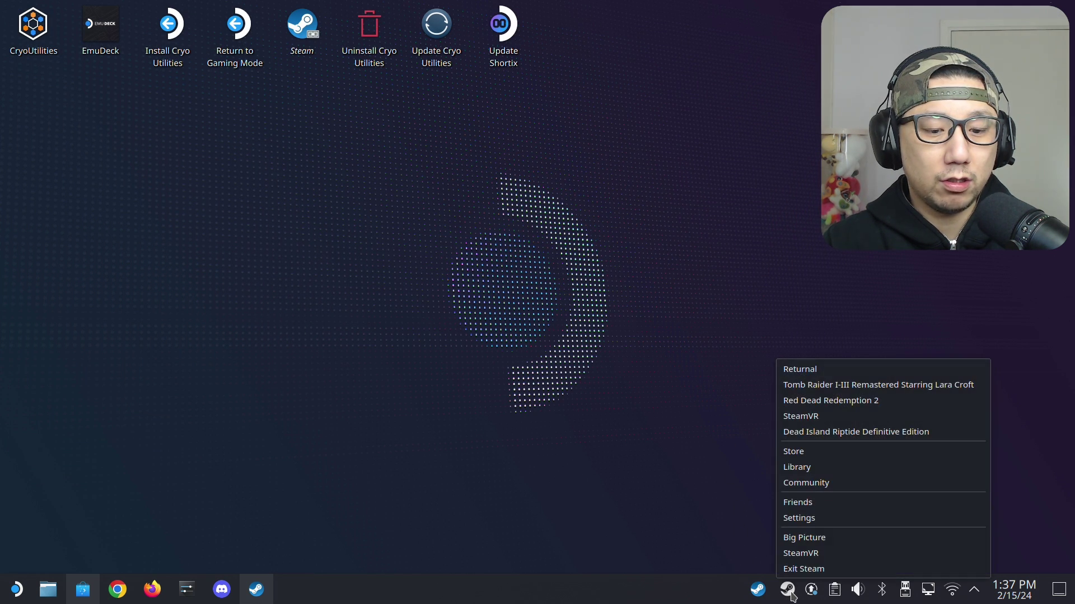
left_click(815, 467)
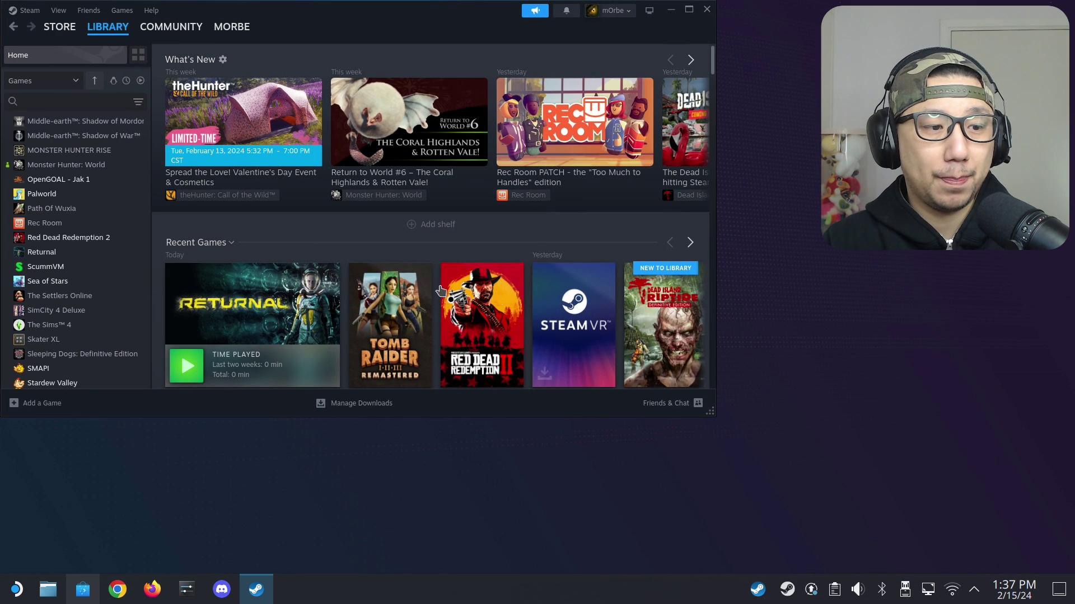
left_click(274, 307)
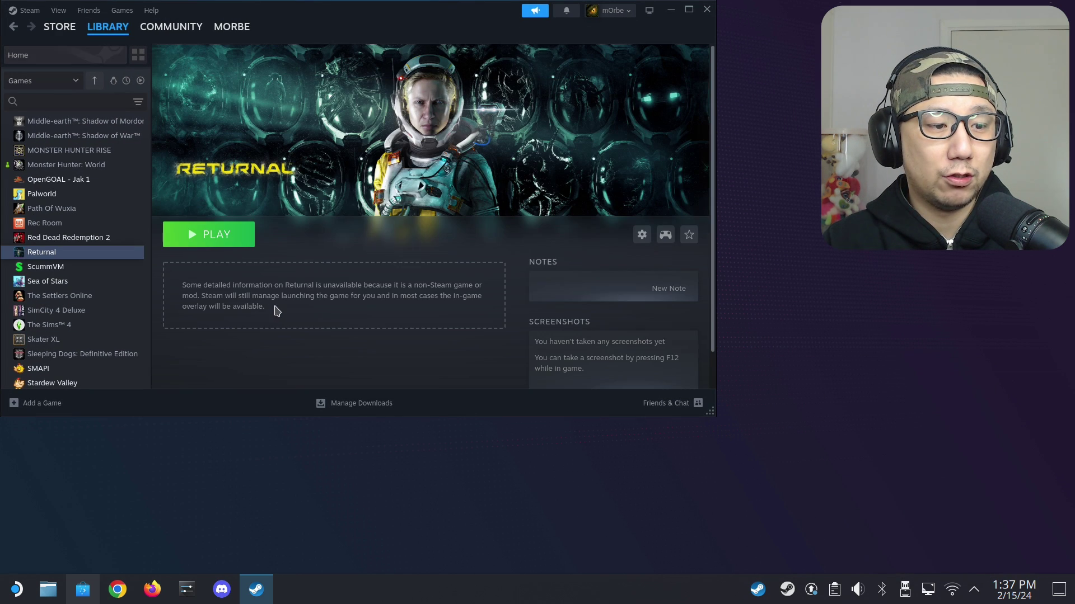
left_click(642, 234)
left_click(644, 314)
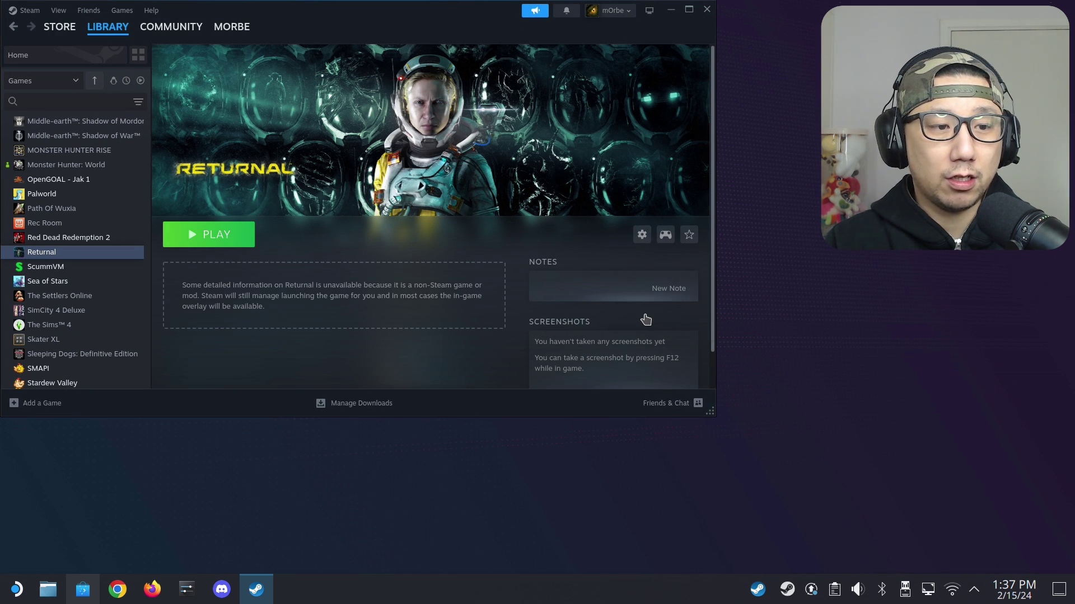
Set Returnal's launch options to WINEDLLOVERRIDES="winmm=n,b" %COMMAND% and close the properties.
left_click(326, 283)
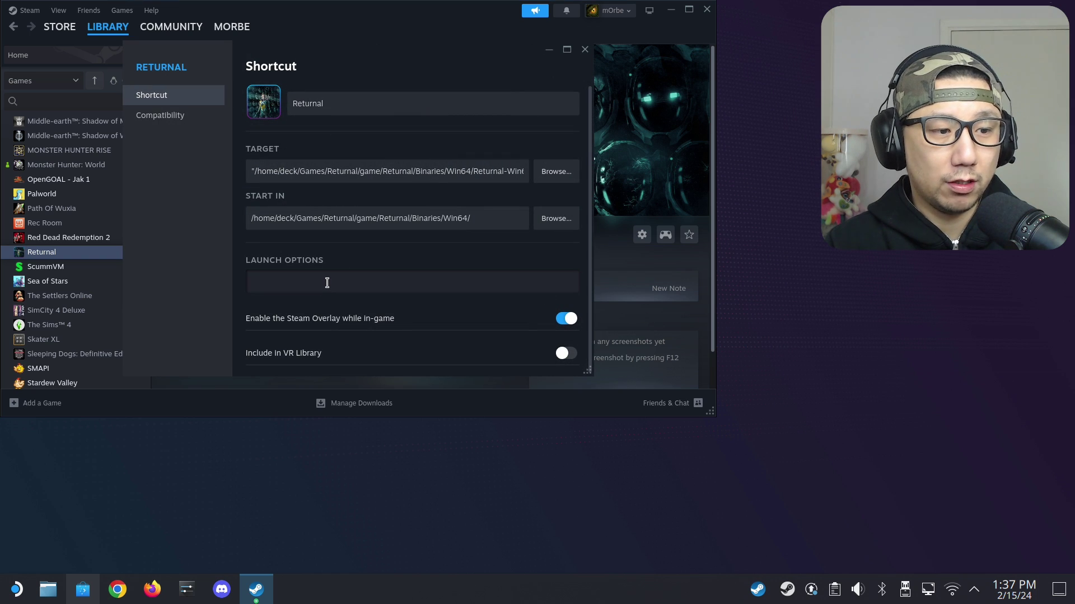
type("WINE")
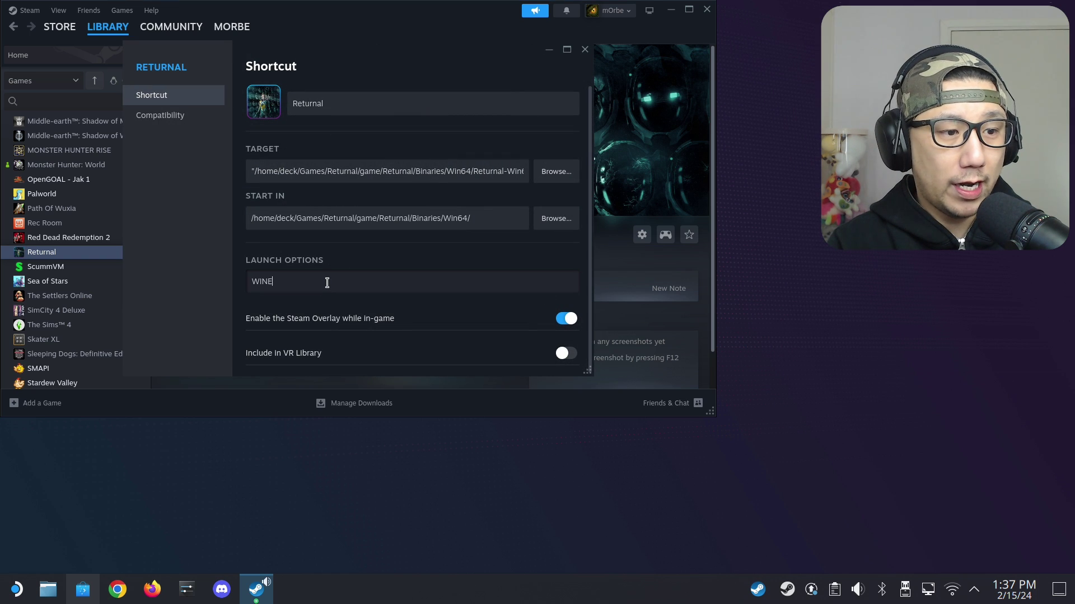
type("DLLOVERRIDES=\"")
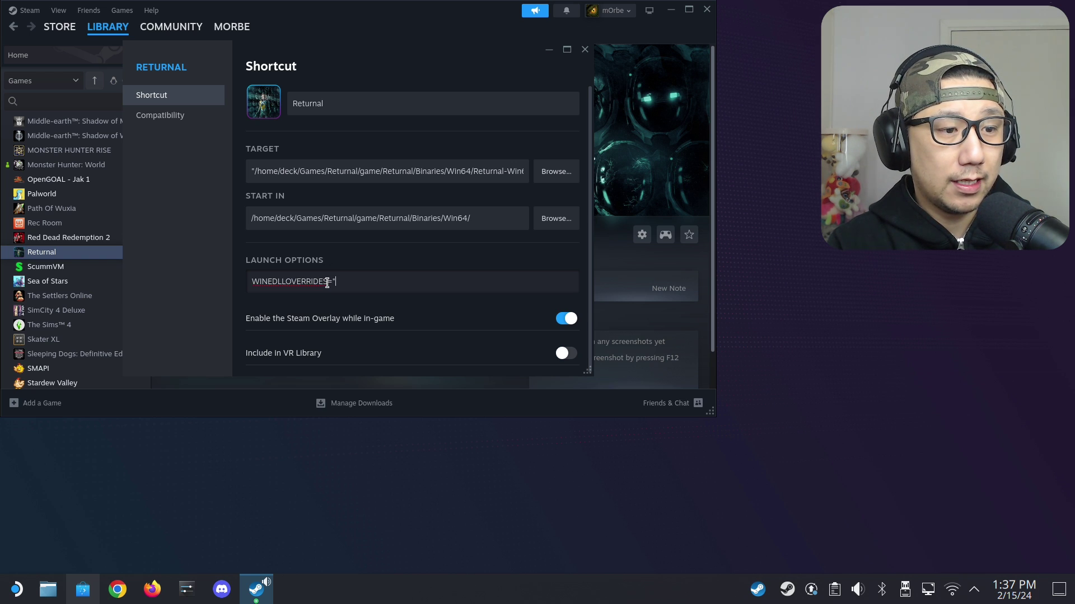
type("winmm=n,b\"")
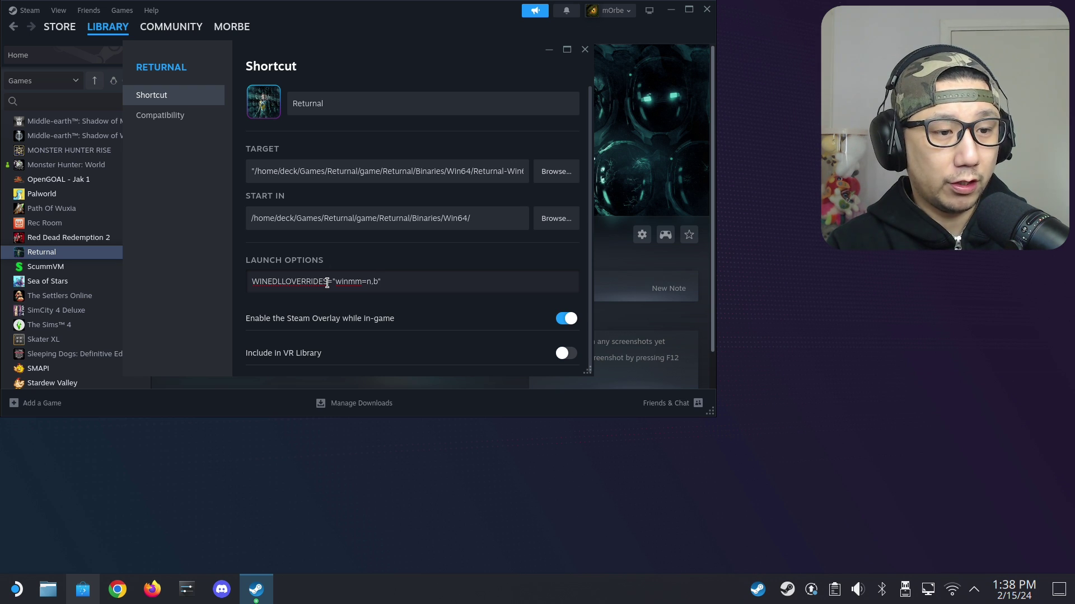
type("%COMMAND%")
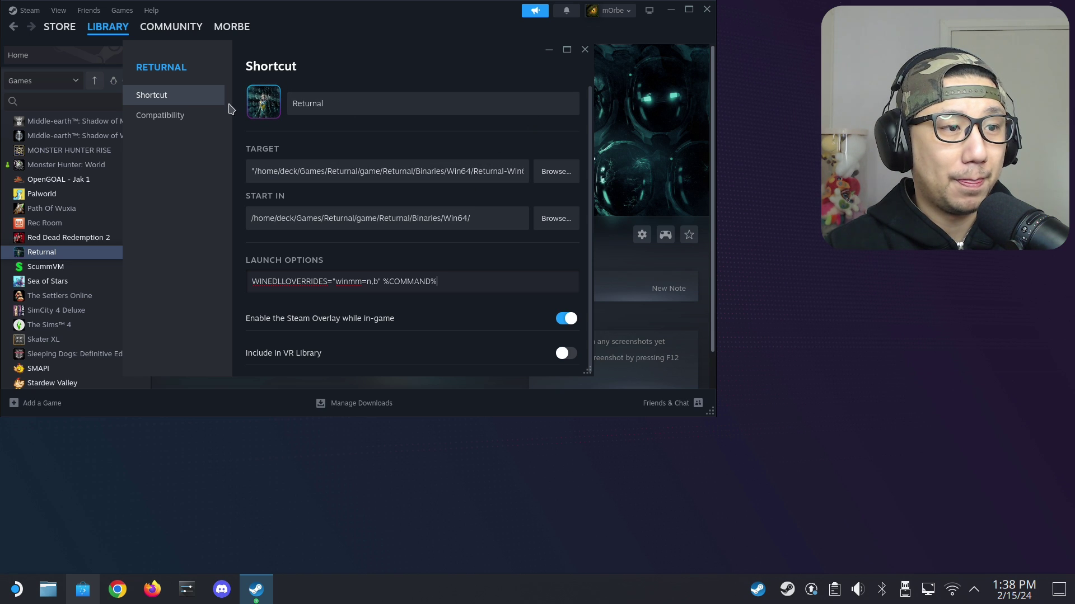
left_click(196, 115)
left_click(192, 100)
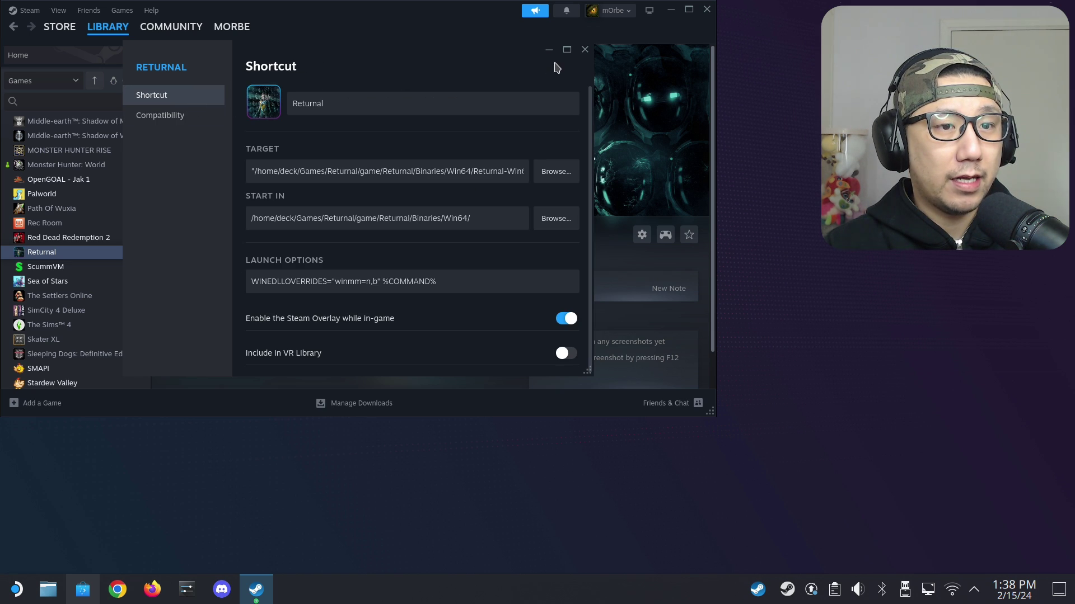
left_click(585, 49)
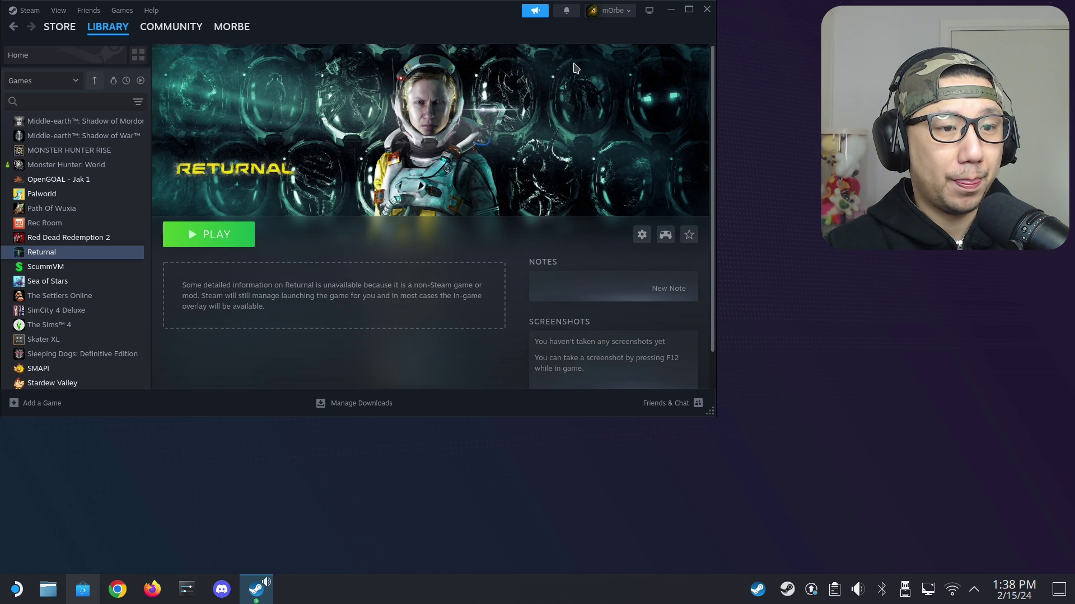
Launch Returnal, disable Start in Online Mode on the initial setup screen, and continue.
left_click(233, 242)
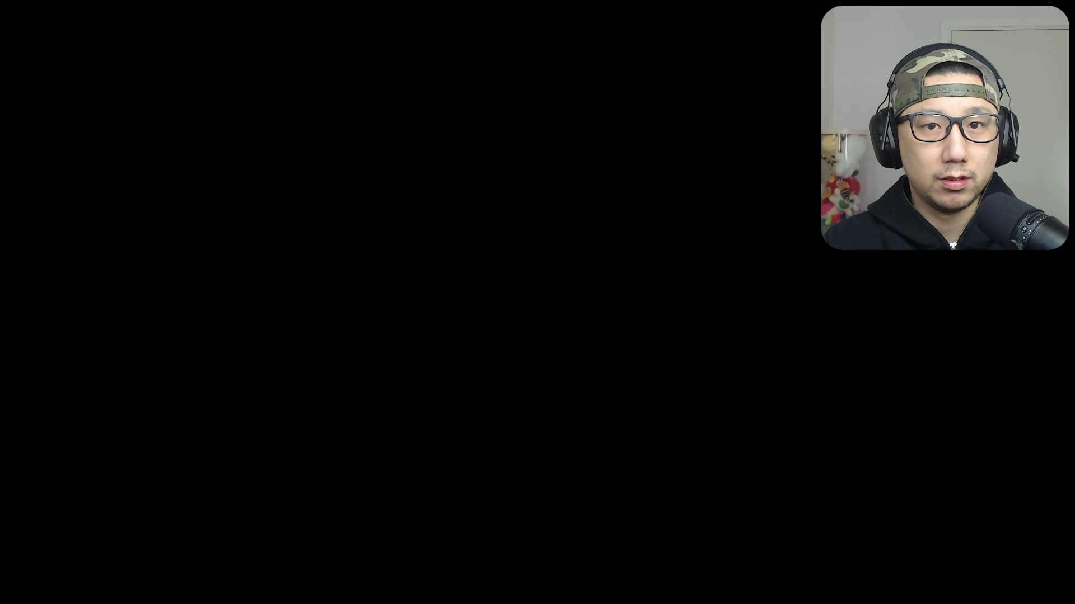
key("Down")
key("Down")
key("Down")
key("Down")
key("Down")
key("Down")
key("Down")
key("Down")
key("Down")
key("Down")
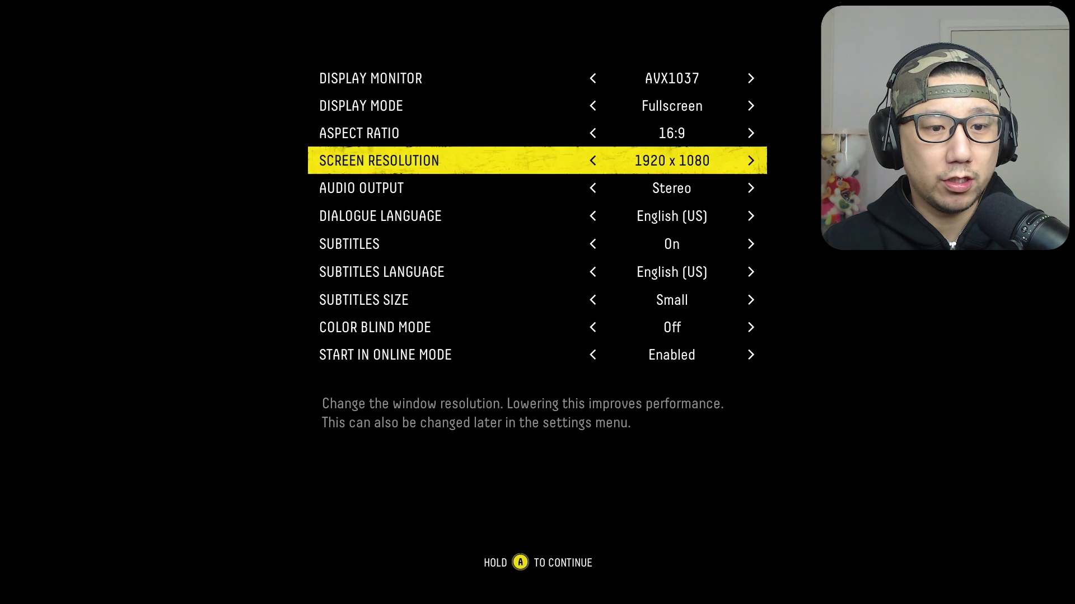
key("Right")
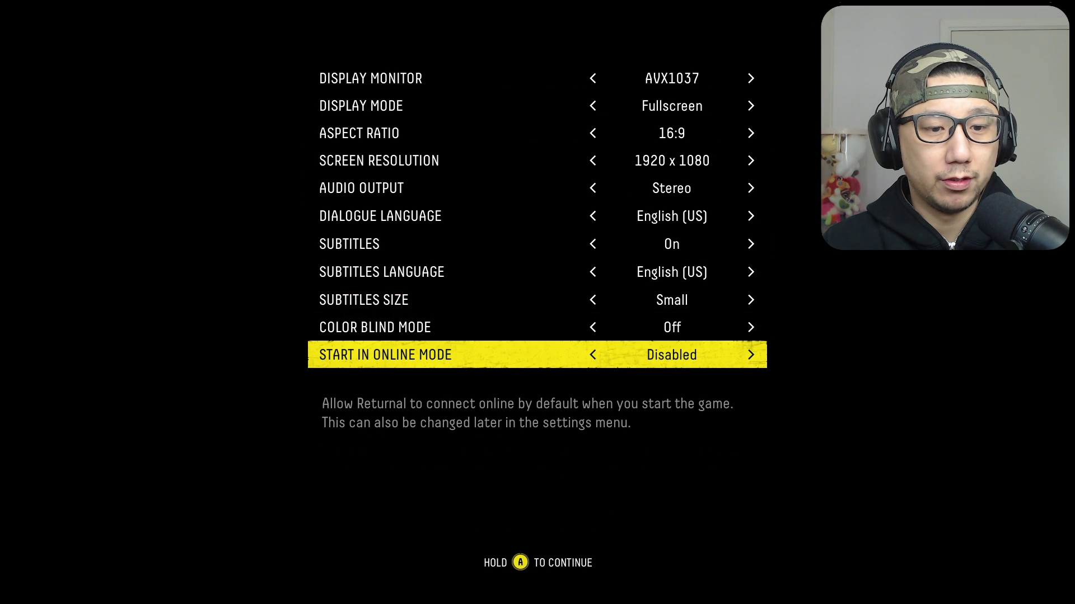
key("Return")
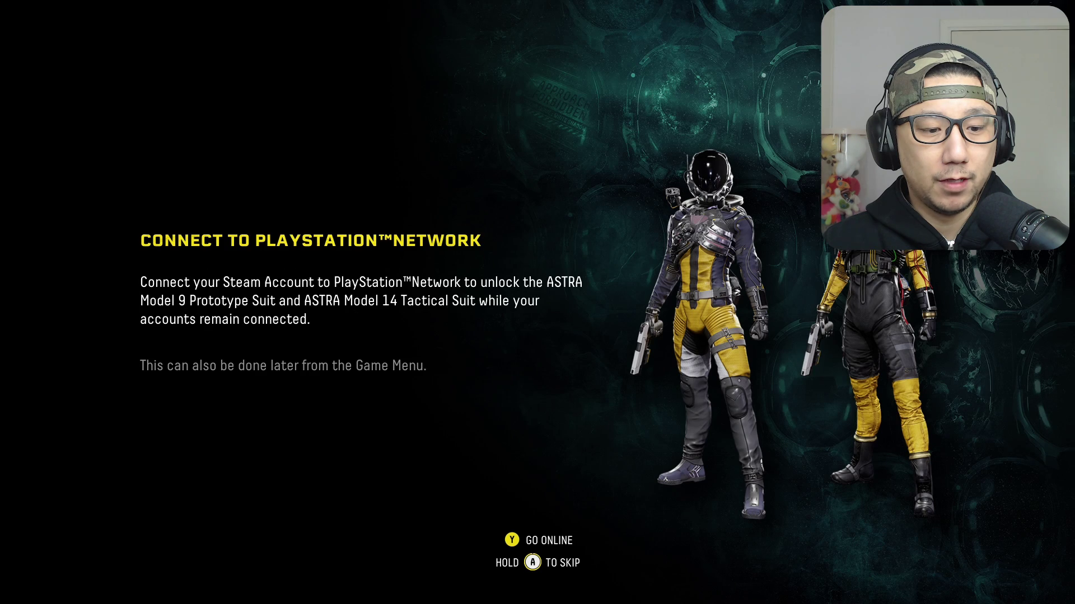
Skip the PlayStation Network connection, accept Limited Data sharing, and continue past the SDR black point settings.
key("Return")
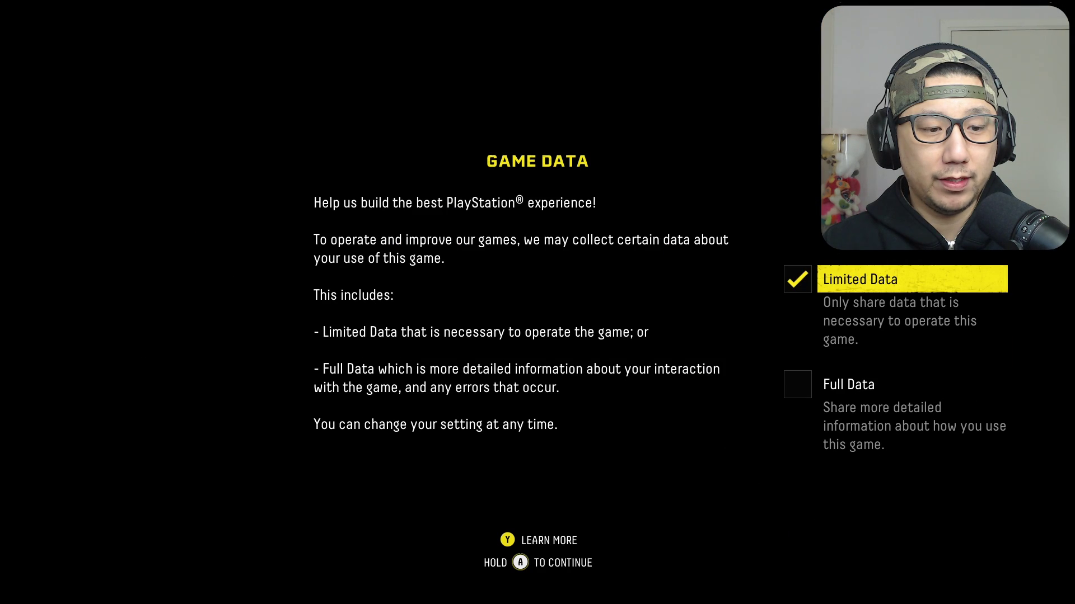
key("Return")
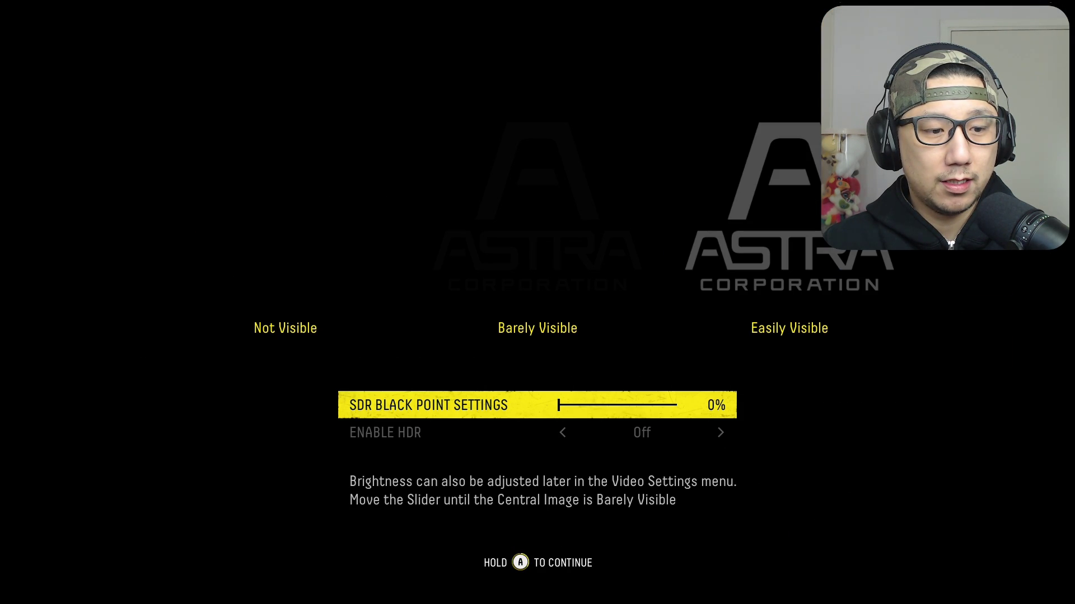
key("Return")
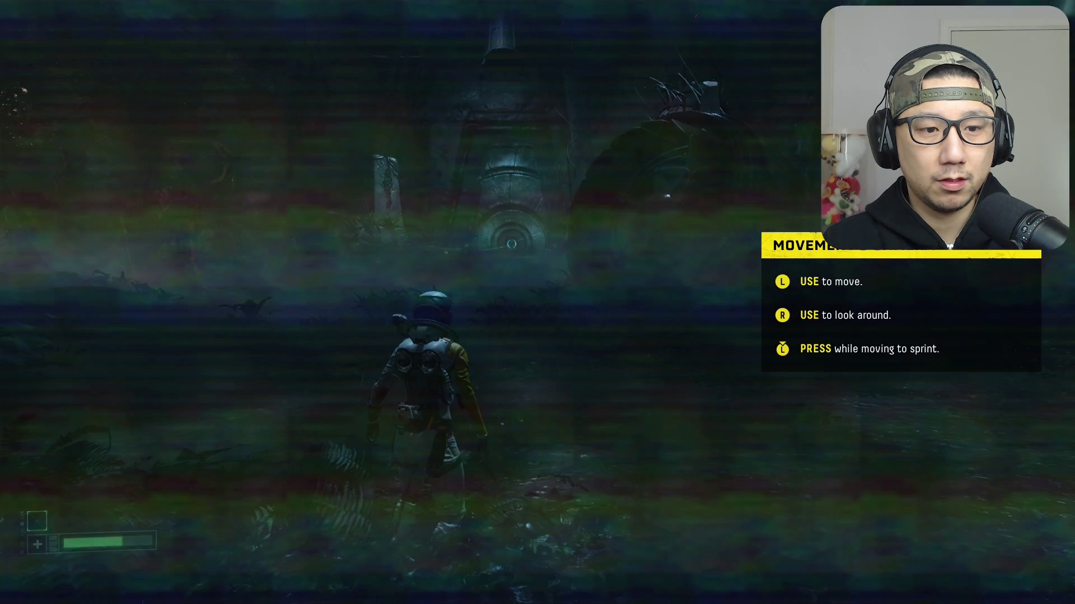
Pause the game and bring up the graphics settings.
key("Escape")
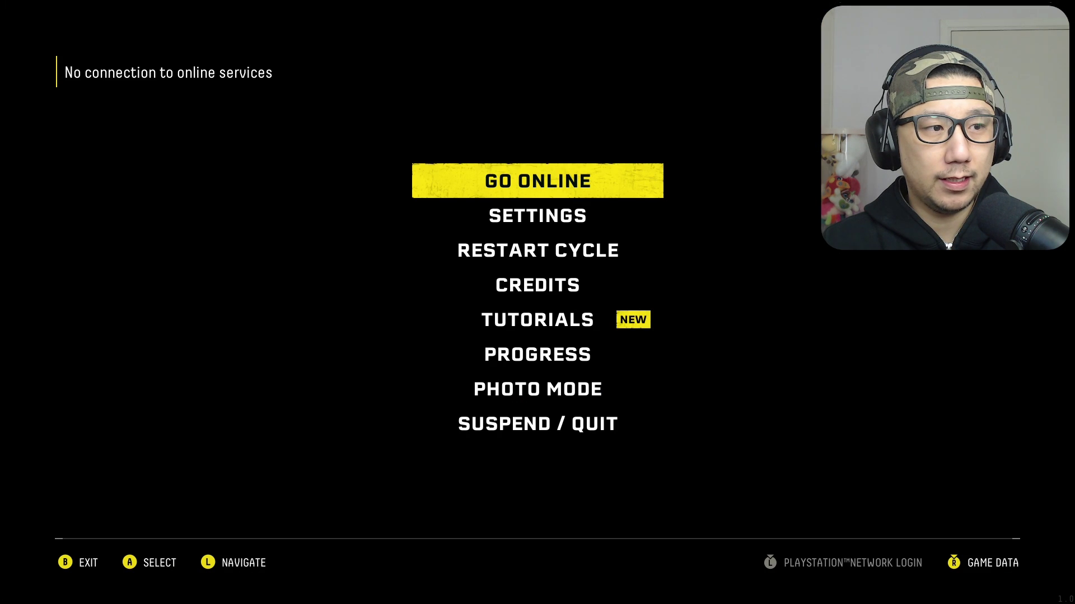
key("Down")
key("Return")
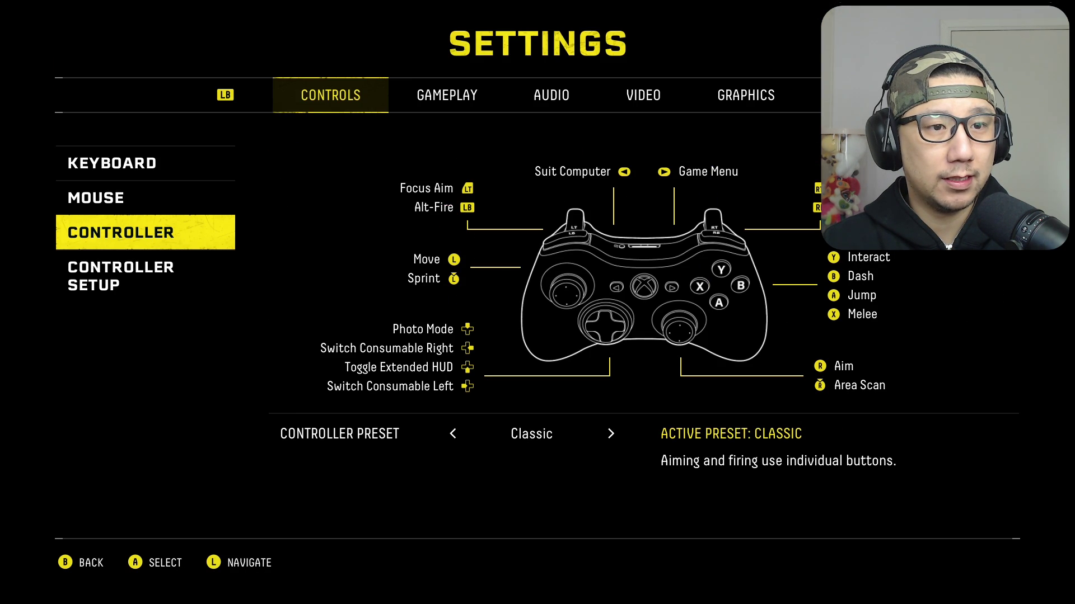
key("e")
key("e")
key("e")
key("e")
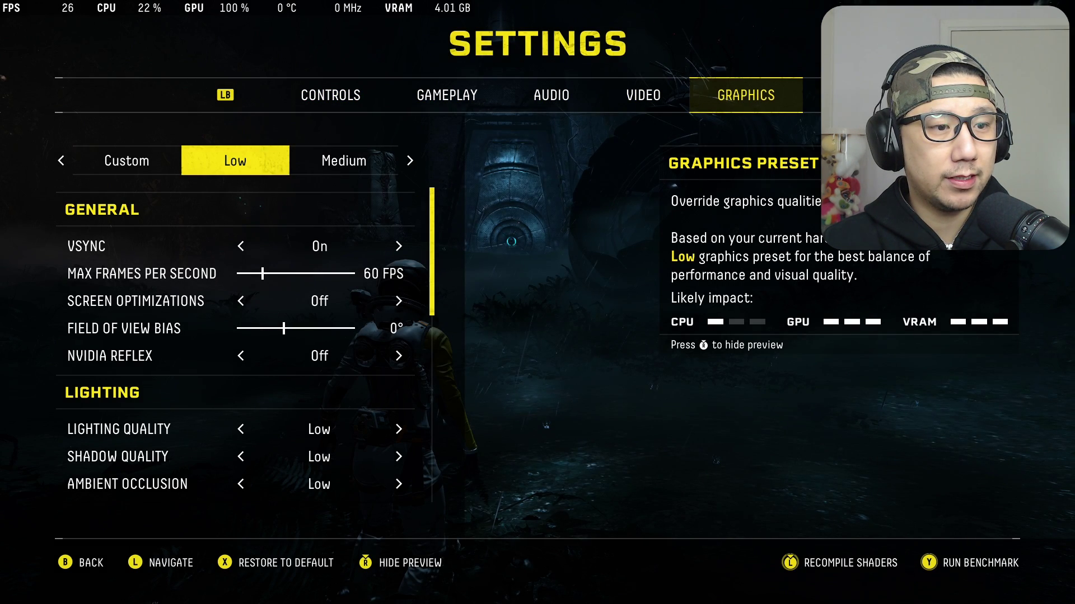
Change Screen Optimizations in the general graphics settings to Dynamic Resolution.
key("Down")
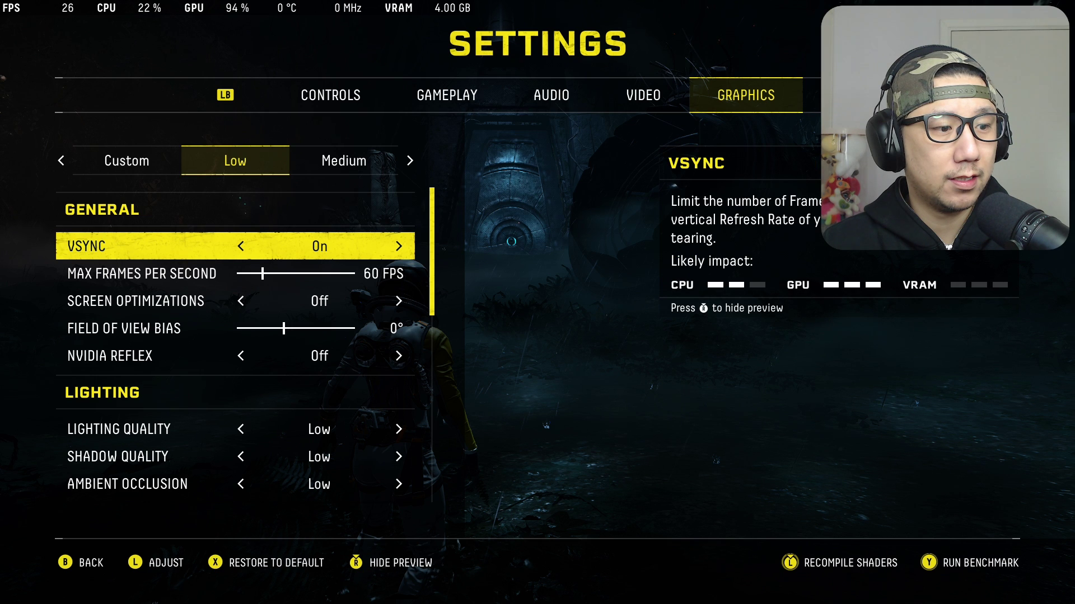
key("Down")
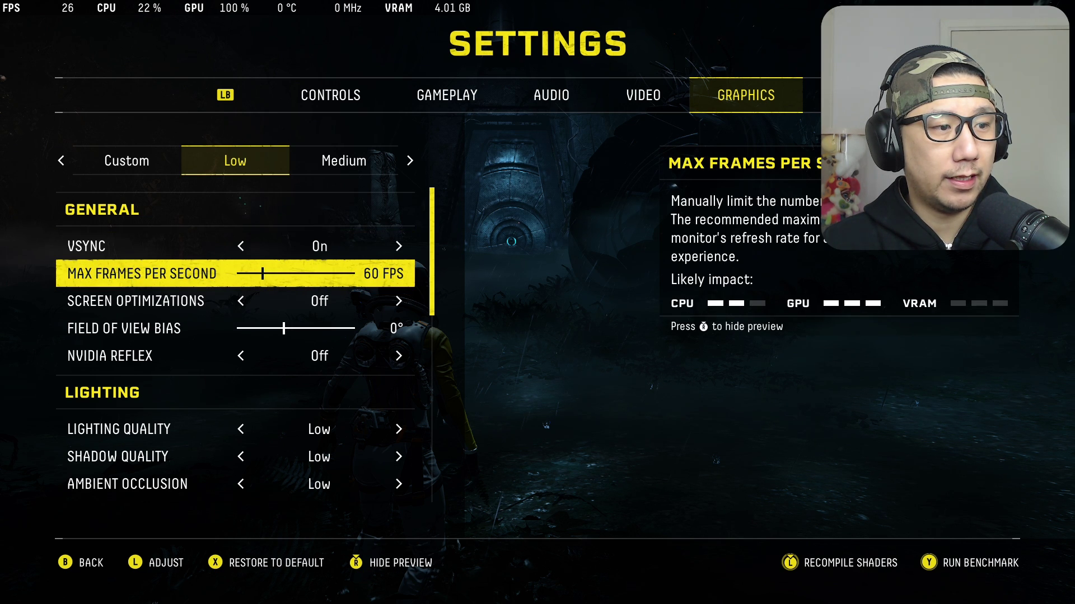
key("Down")
key("Right")
key("Right")
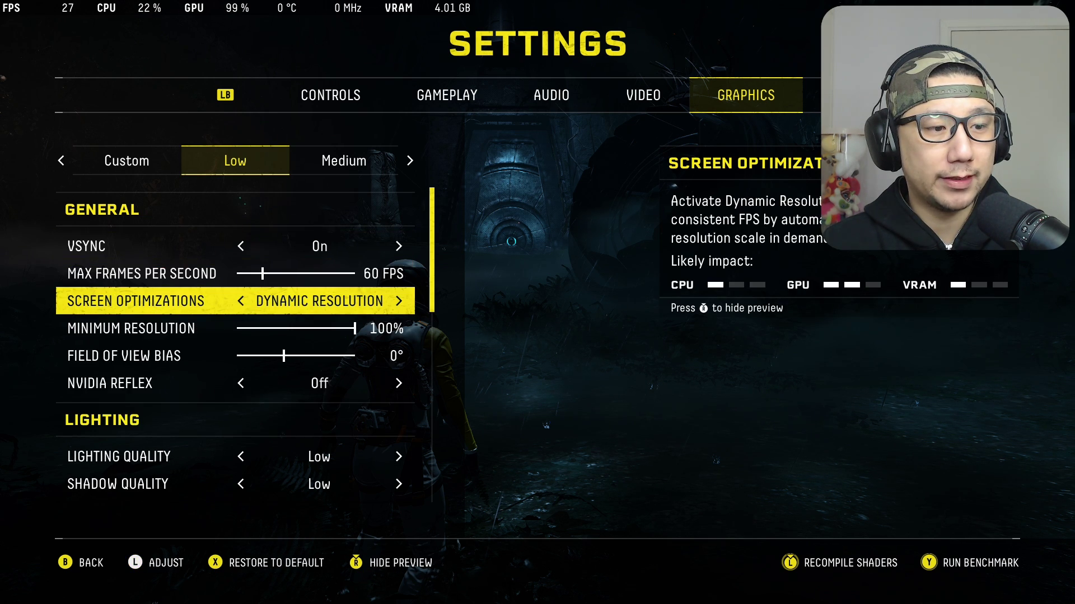